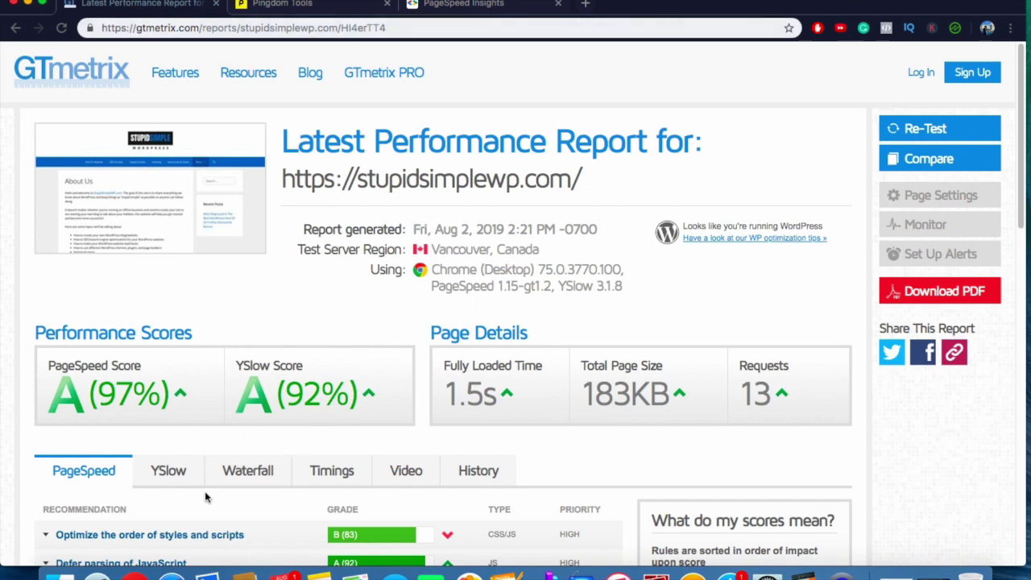
Examine the GTmetrix PageSpeed recommendations for stupidsimplewp.com, expanding the details of Minify HTML and Optimize the order of styles and scripts.
scroll(205, 497, "down", 5)
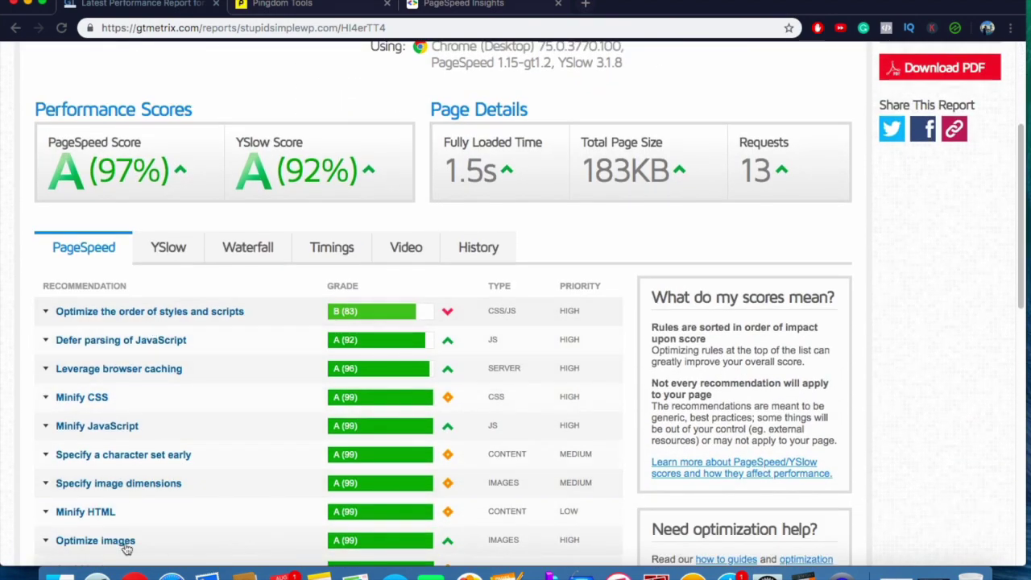
scroll(151, 476, "down", 3)
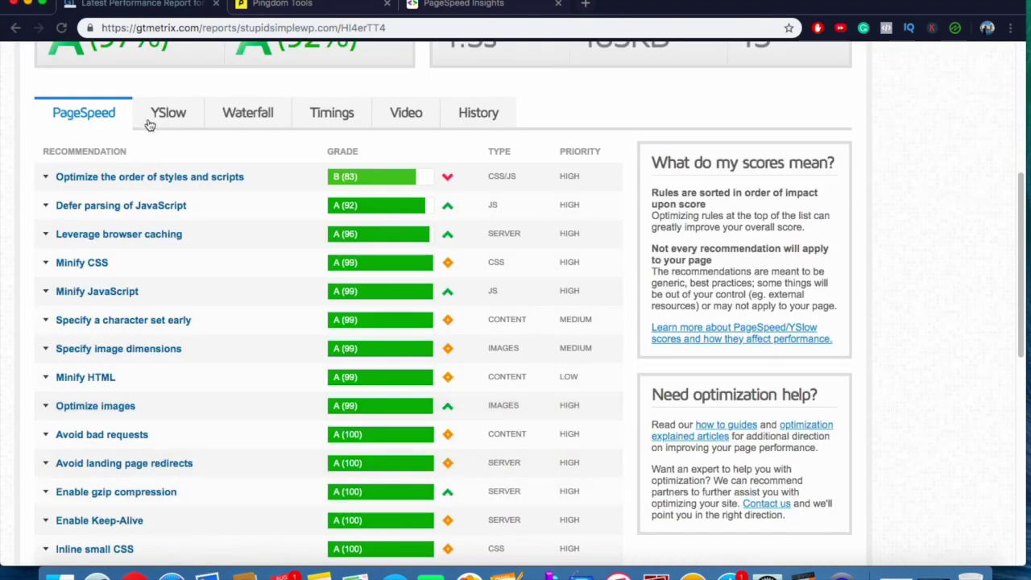
scroll(132, 299, "up", 8)
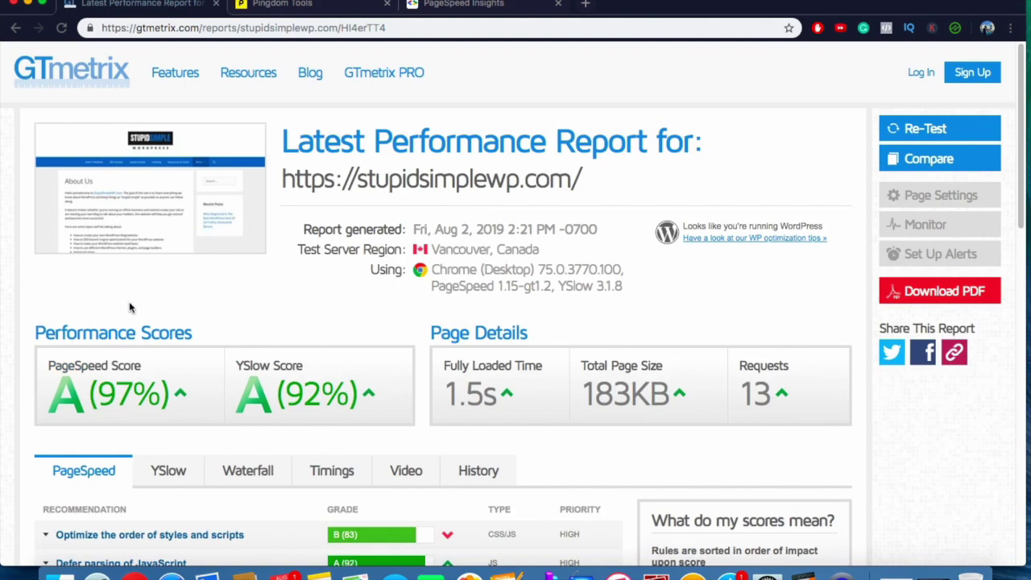
scroll(129, 307, "down", 10)
left_click(47, 288)
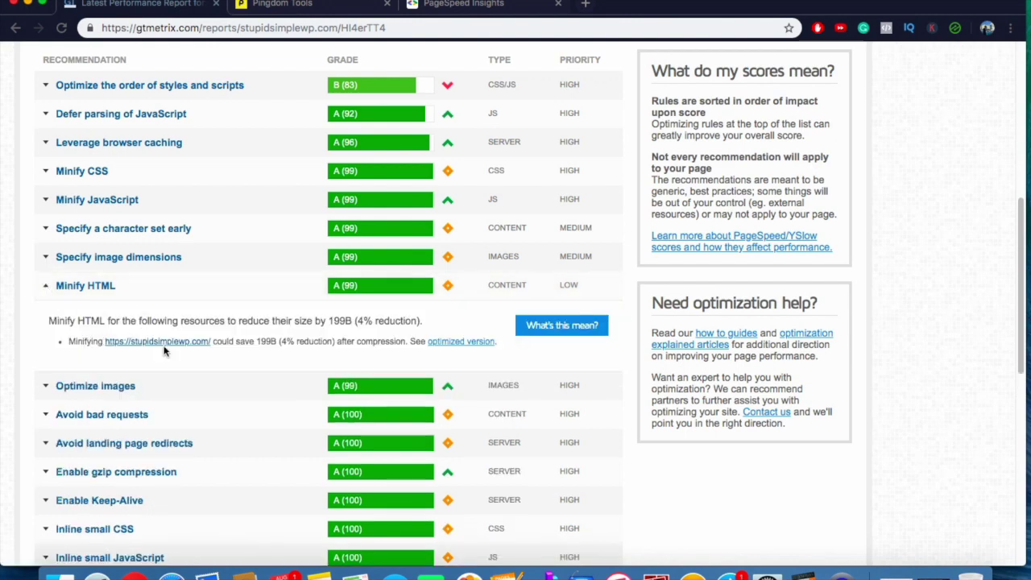
scroll(277, 341, "up", 1)
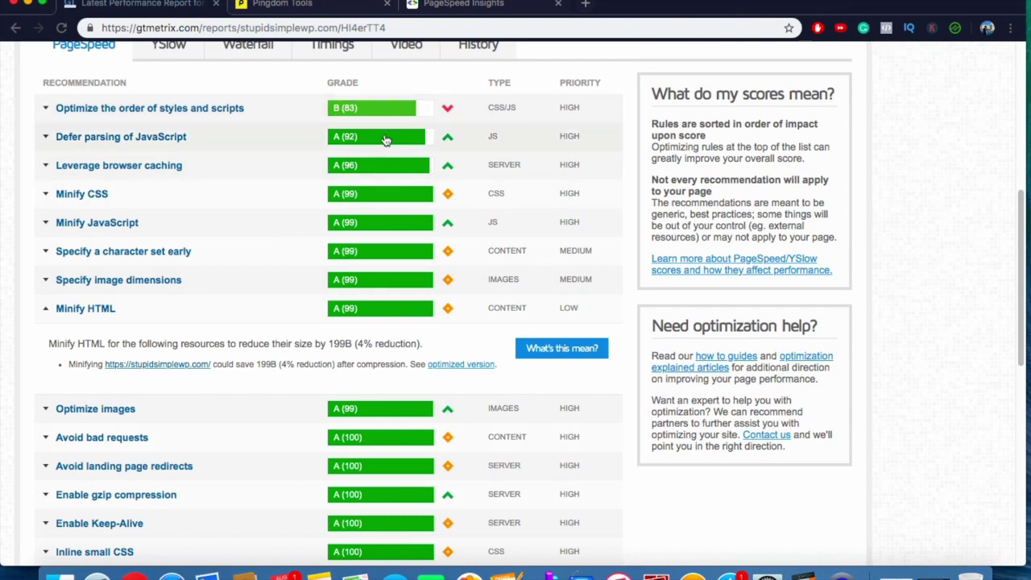
left_click(49, 108)
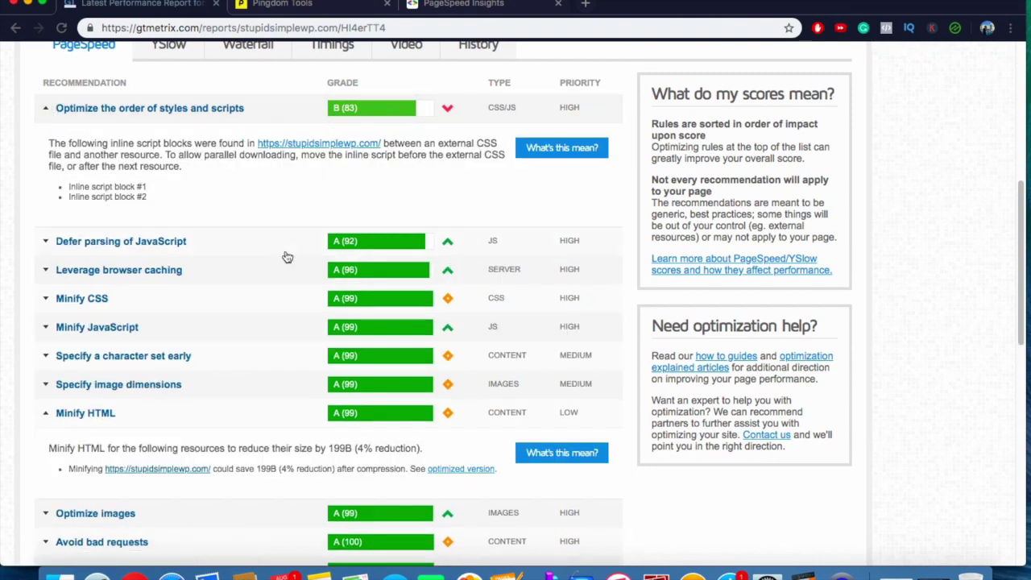
scroll(124, 252, "up", 1)
scroll(125, 253, "up", 5)
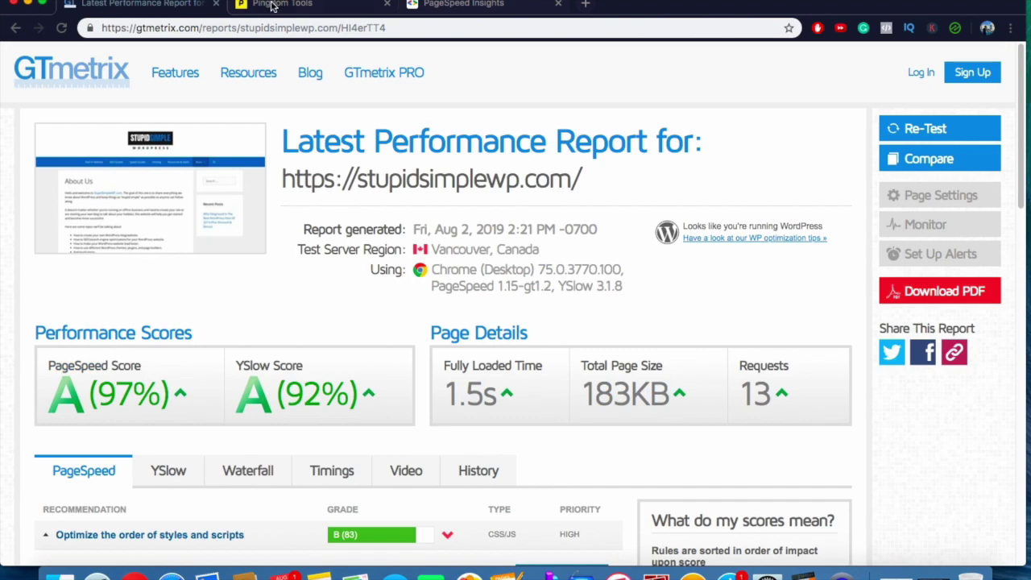
Switch to the Pingdom speed test results for the site and highlight the load time value.
left_click(272, 5)
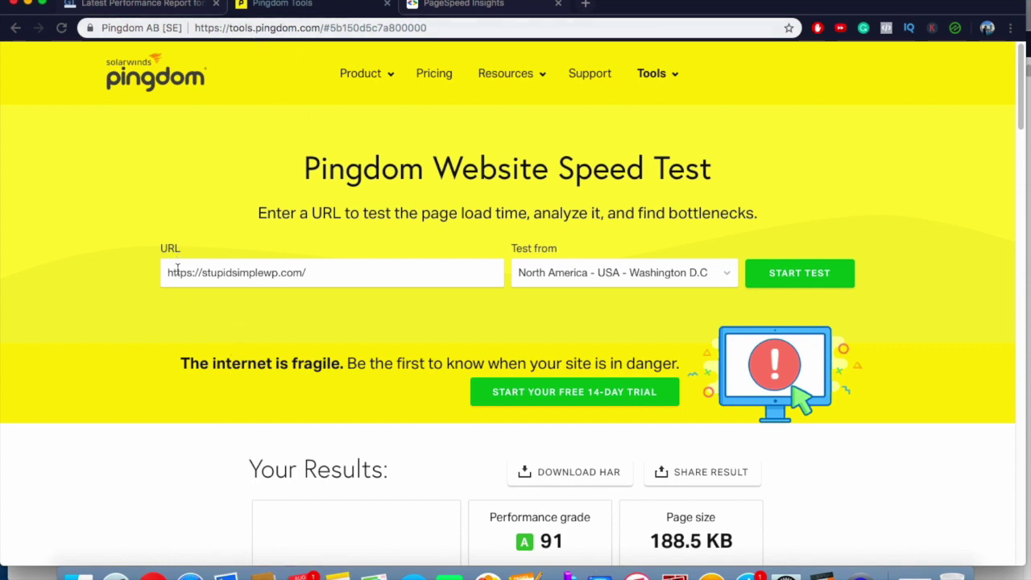
scroll(133, 367, "down", 3)
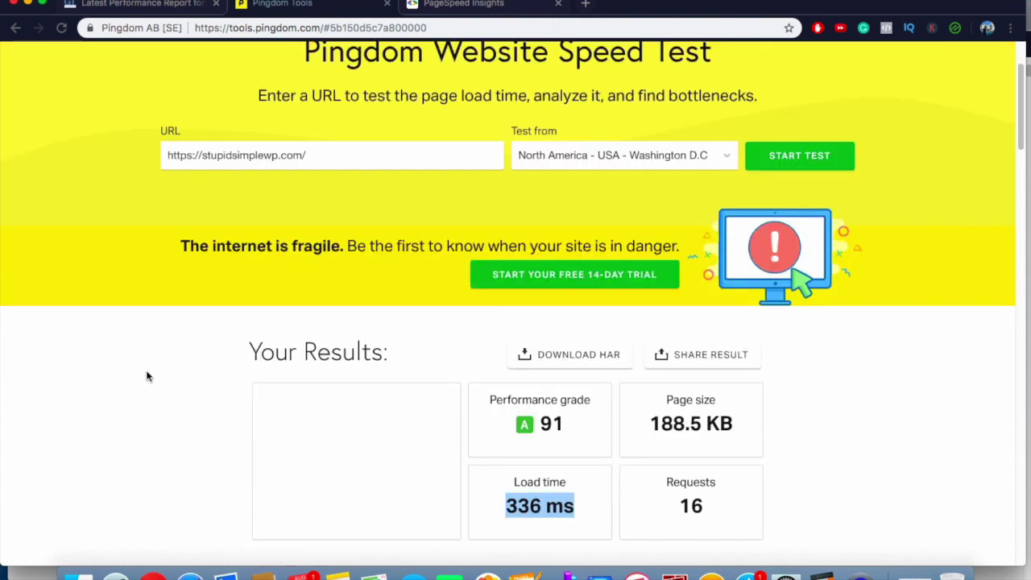
left_click_drag(504, 505, 571, 511)
Switch to the site's PageSpeed Insights report and expand the list of passed audits.
key("ctrl+Tab")
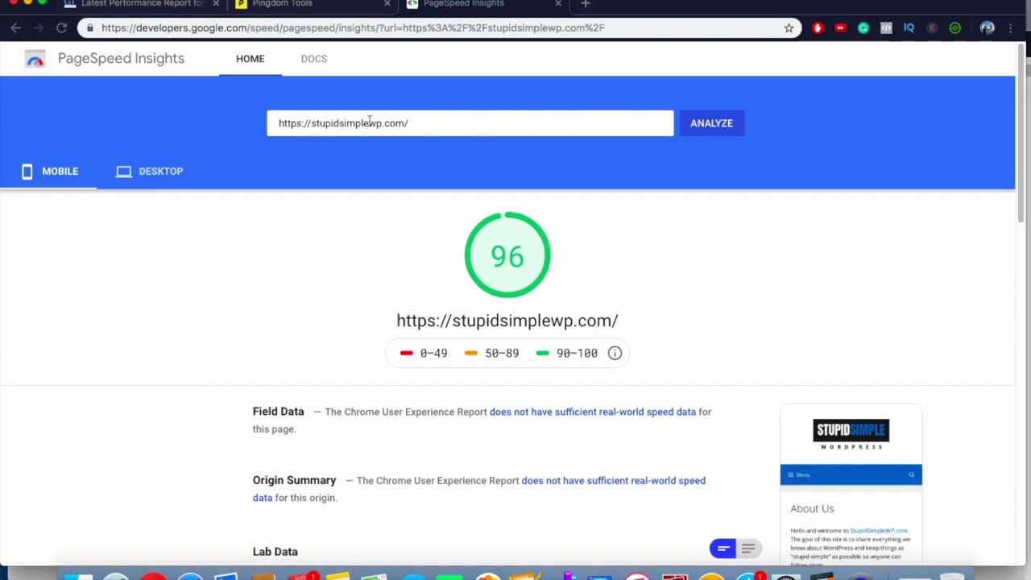
scroll(202, 384, "down", 5)
scroll(202, 388, "down", 5)
left_click(287, 325)
scroll(208, 381, "down", 1)
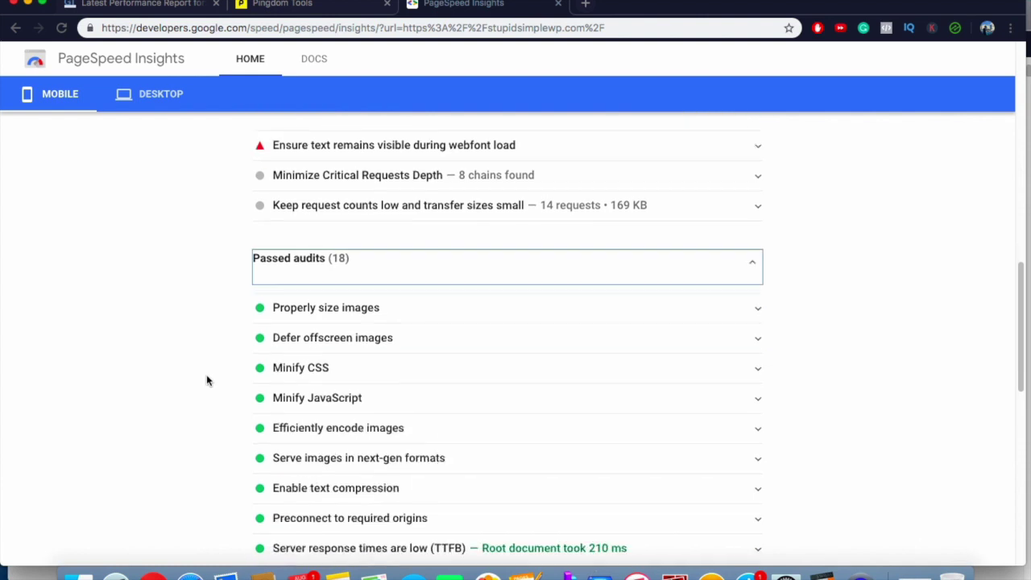
scroll(207, 381, "down", 1)
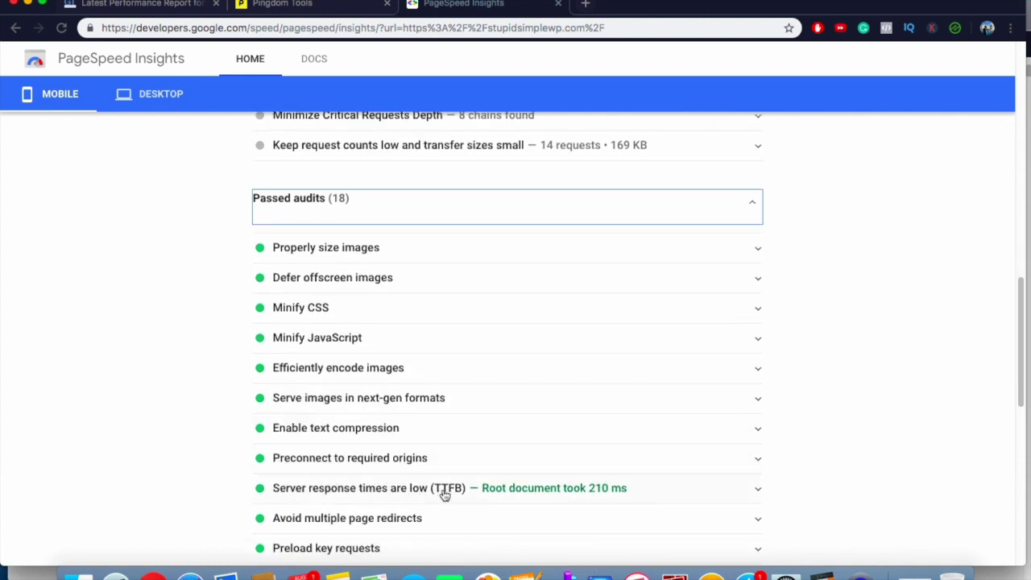
Expand the passed audit on server response times (TTFB), read its explanation, and return to the report's lab data.
left_click(495, 489)
scroll(192, 469, "down", 1)
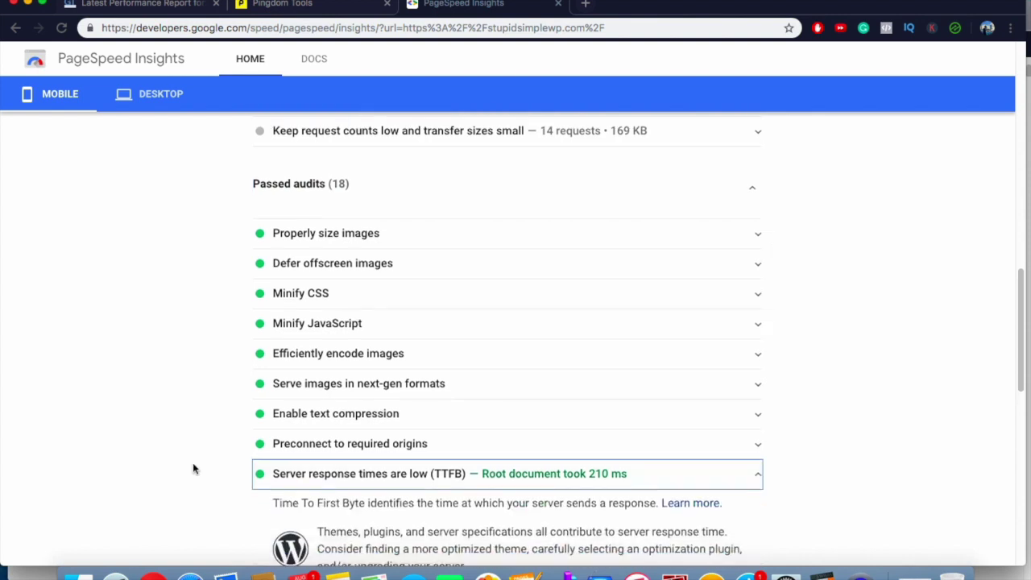
scroll(193, 469, "down", 1)
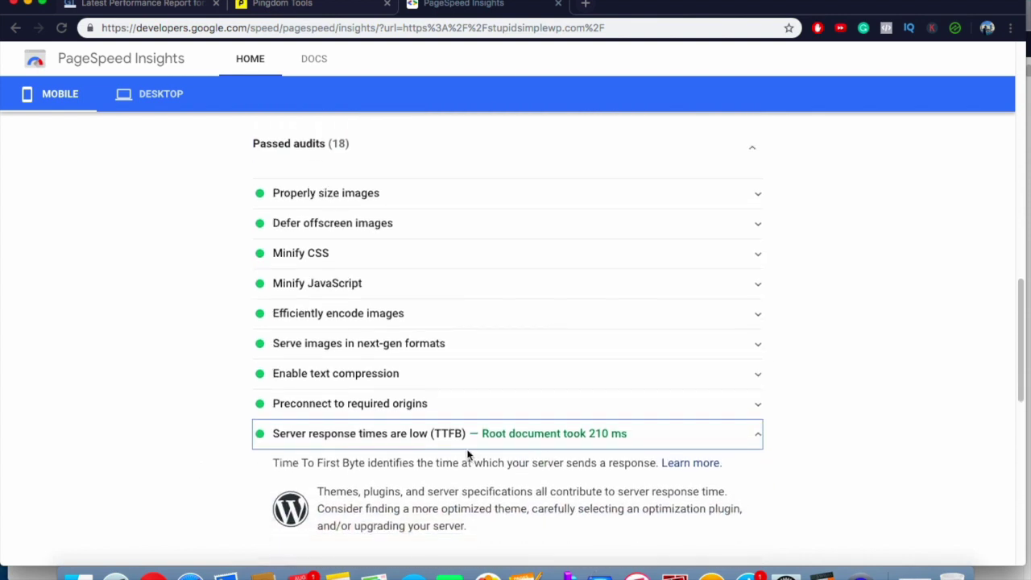
scroll(502, 460, "down", 1)
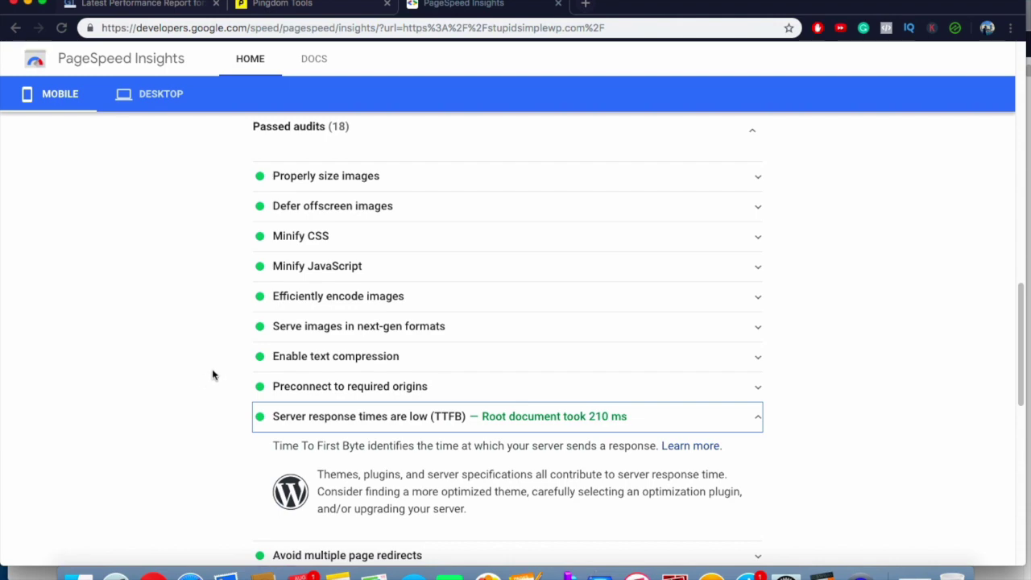
scroll(137, 377, "up", 15)
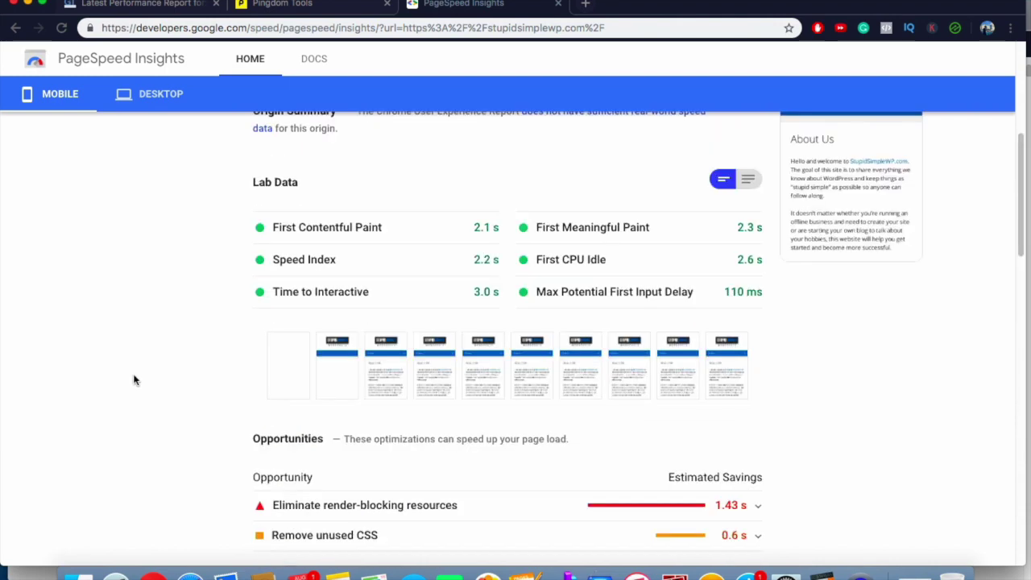
key("ctrl+Tab")
key("ctrl+Tab")
key("ctrl+Tab")
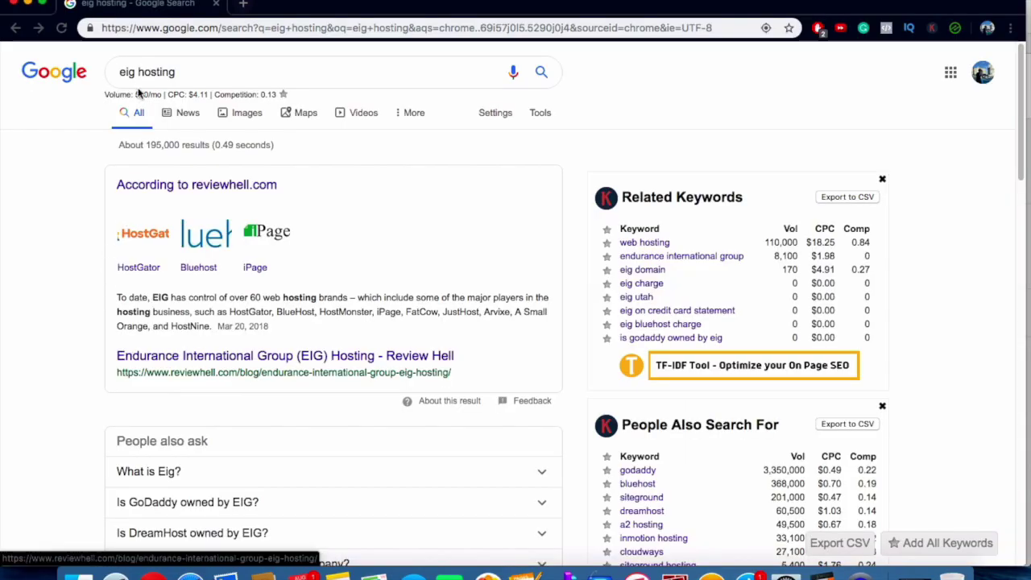
Look through the Google results for "eig hosting" and open the Wikipedia article on Endurance International Group.
scroll(62, 324, "down", 2)
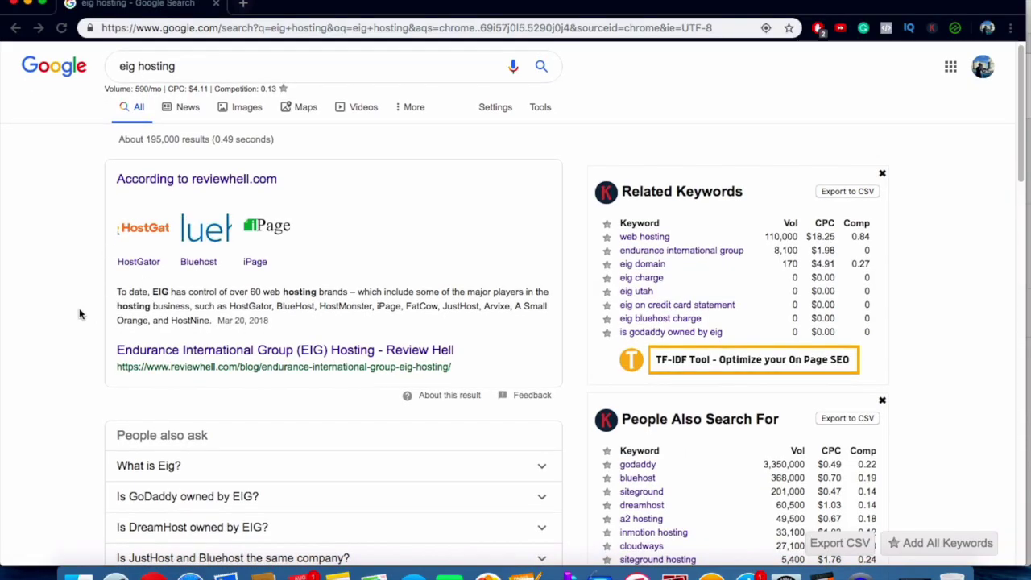
scroll(66, 323, "down", 1)
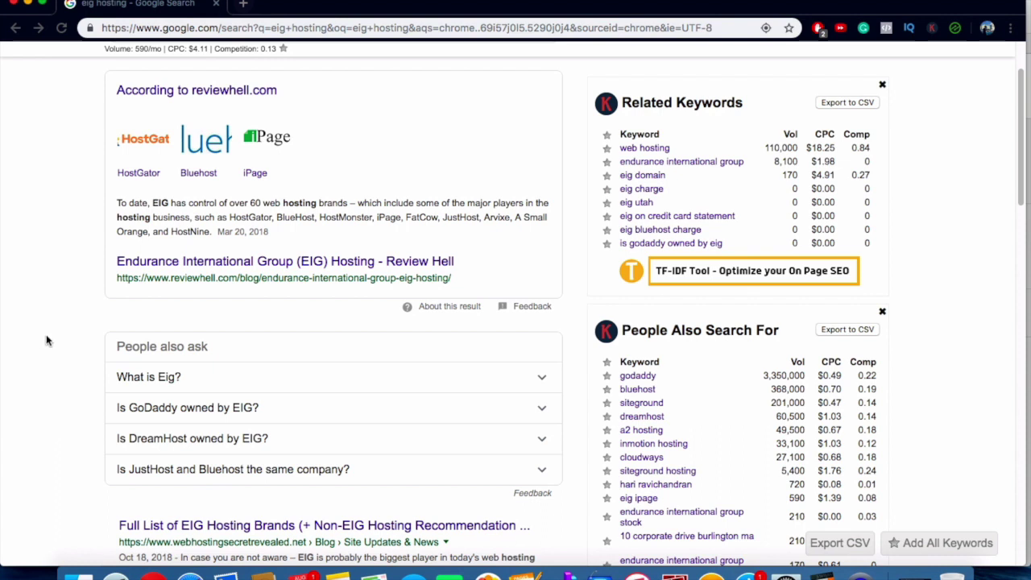
scroll(46, 341, "down", 1)
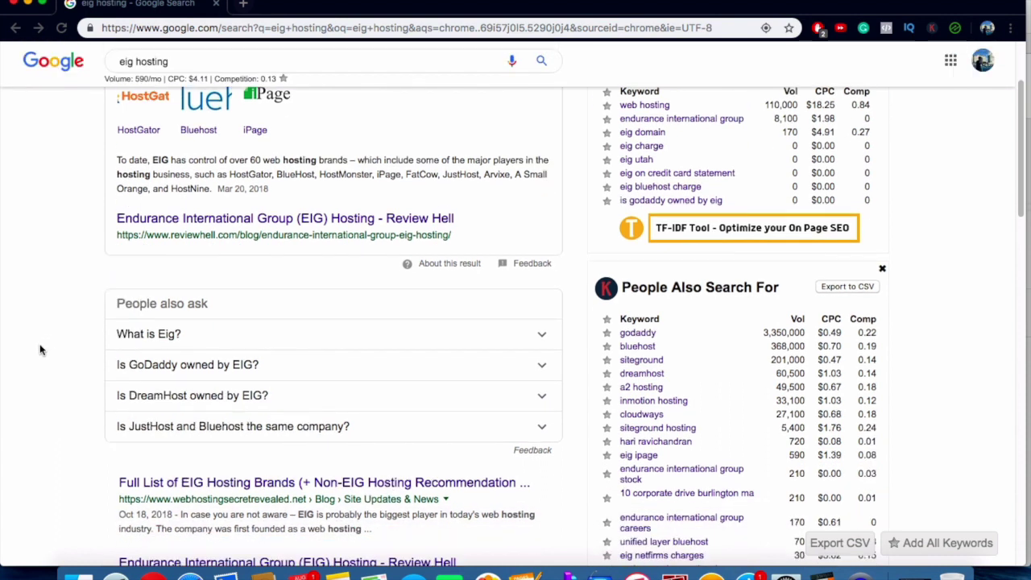
scroll(42, 361, "down", 1)
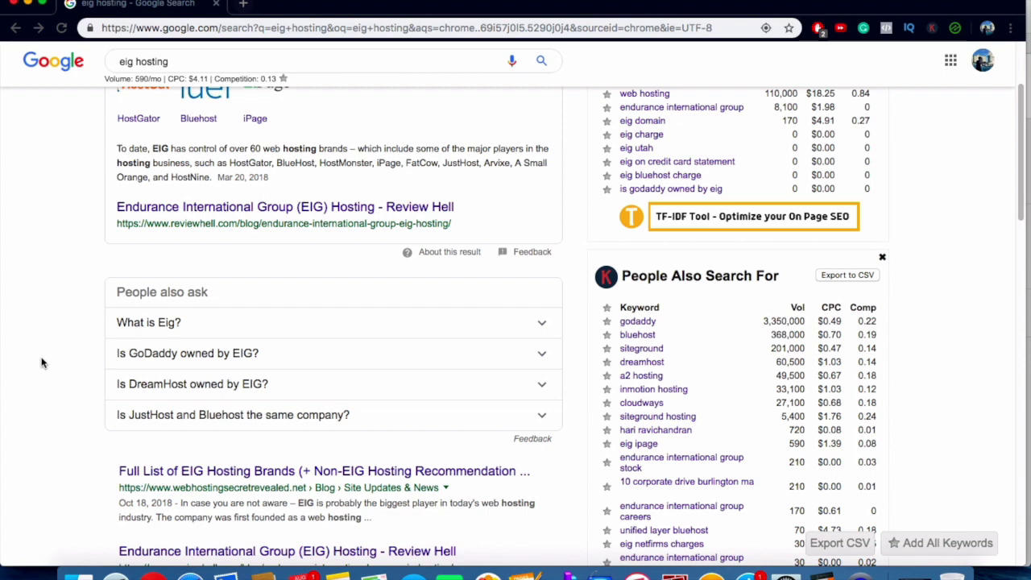
scroll(41, 362, "down", 5)
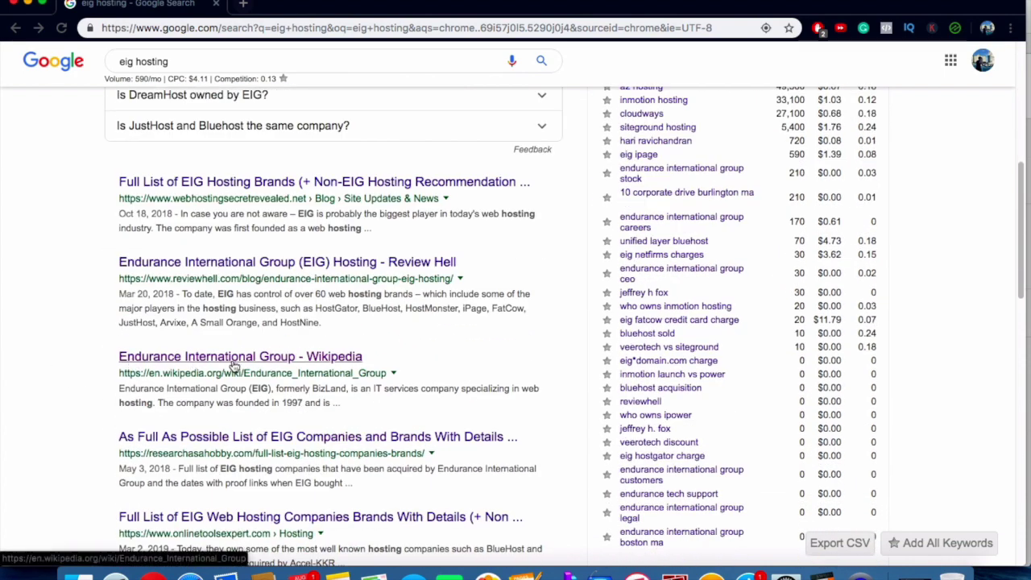
left_click(166, 362)
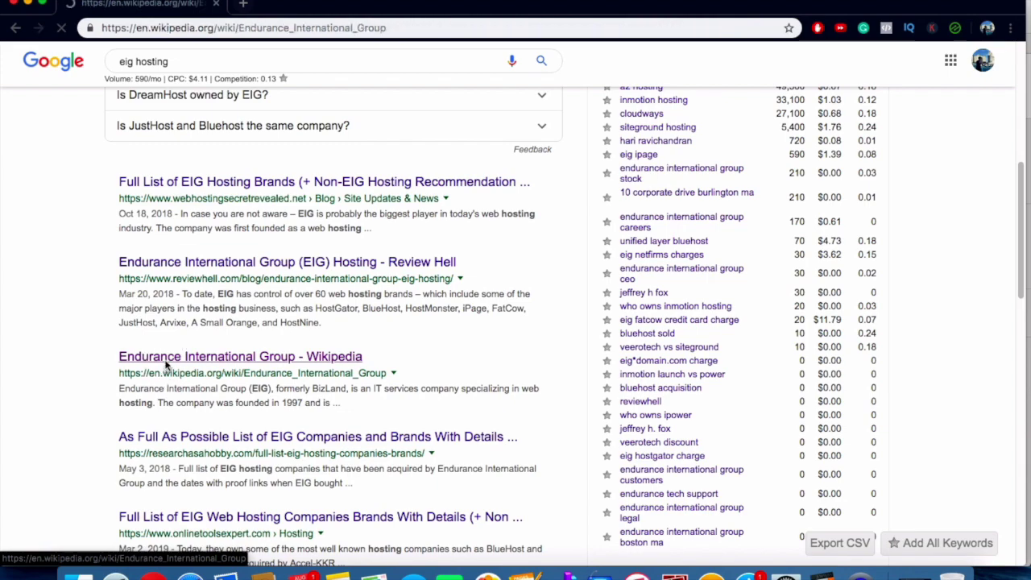
Examine the article's list of subsidiary brands and locate Bluehost and HostGator in it.
scroll(184, 386, "down", 10)
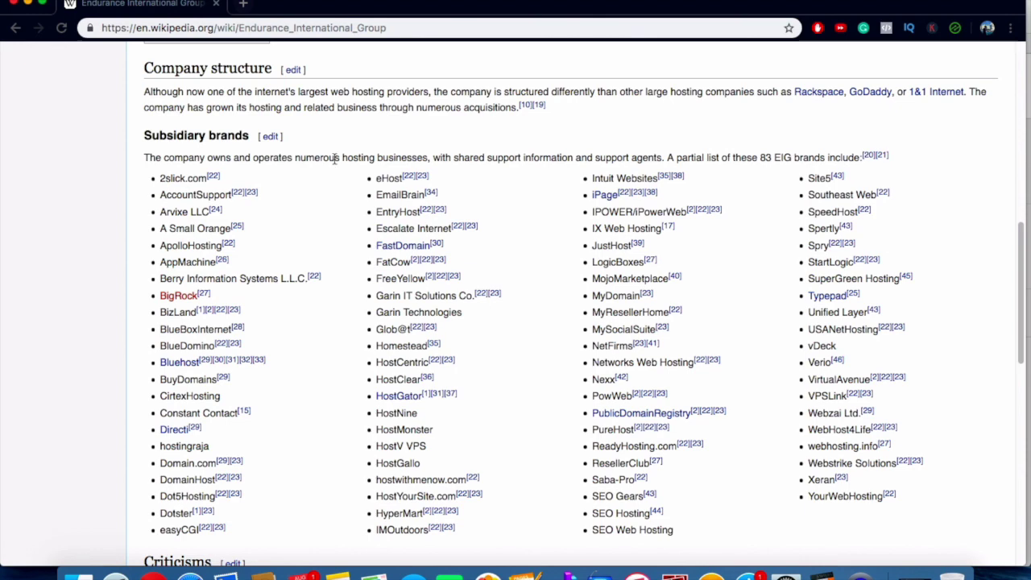
mouse_move(194, 374)
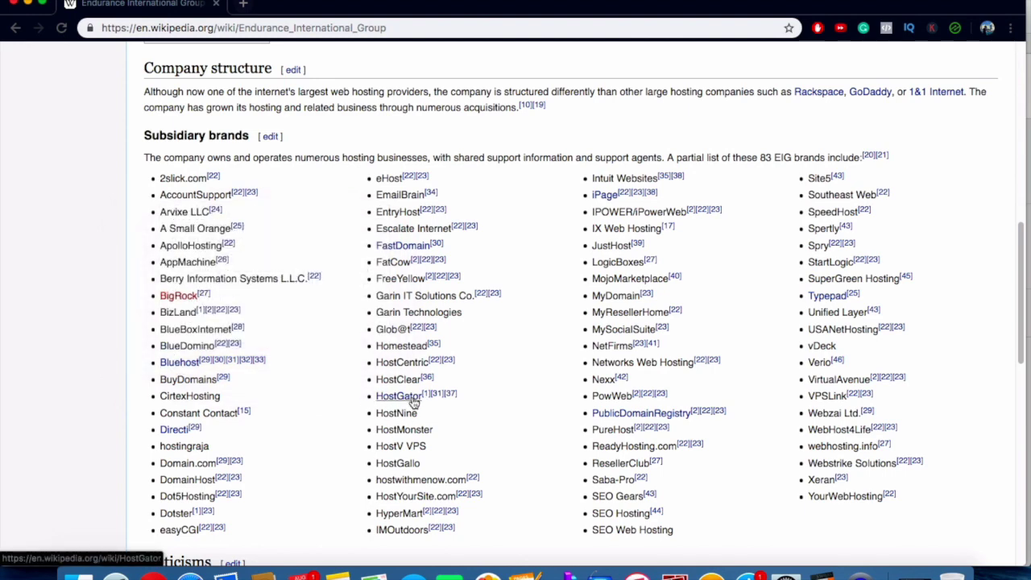
mouse_move(401, 401)
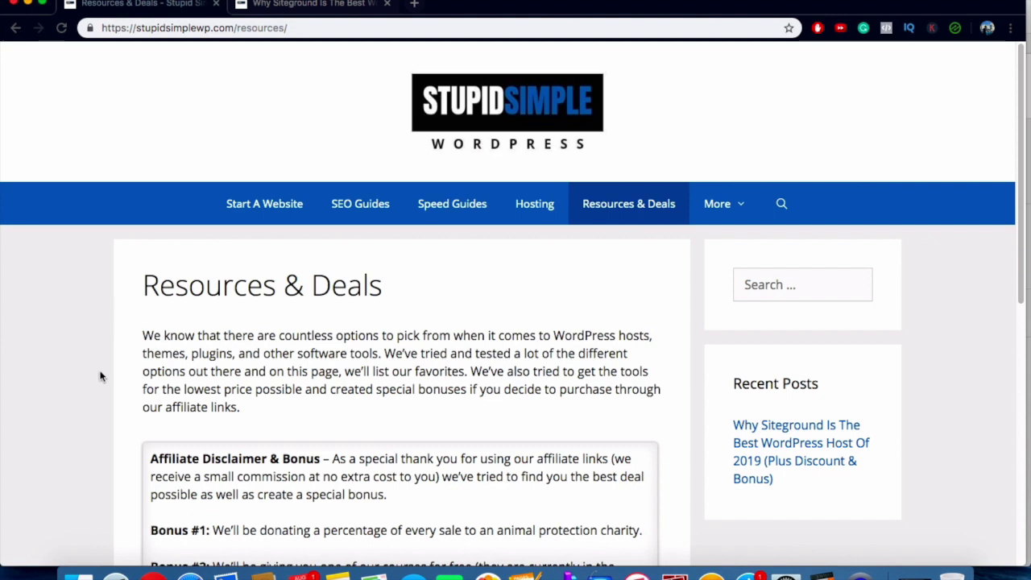
Find the Siteground section on the Resources & Deals page and open the article on why Siteground is the best host.
scroll(102, 376, "down", 7)
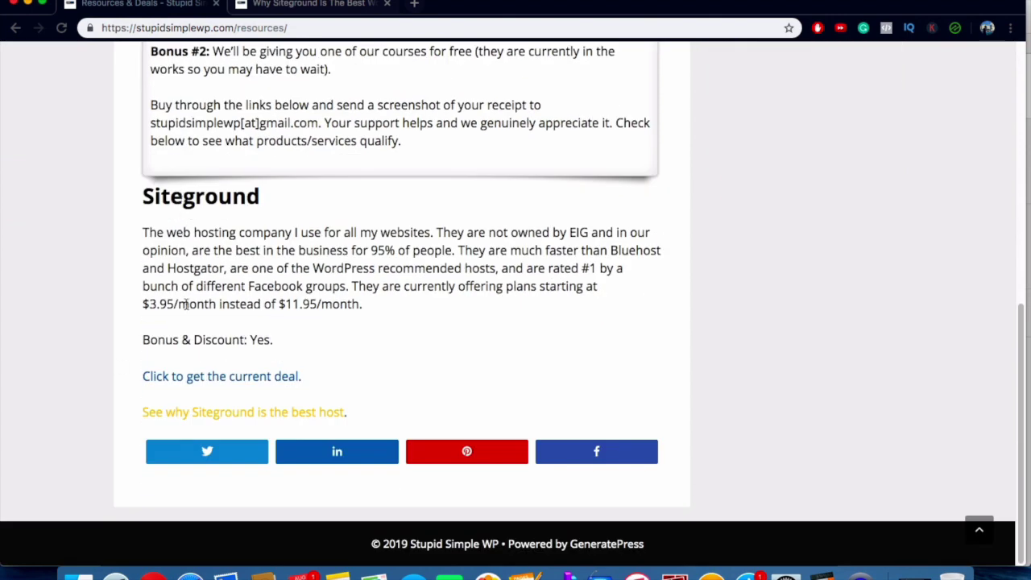
left_click(266, 414)
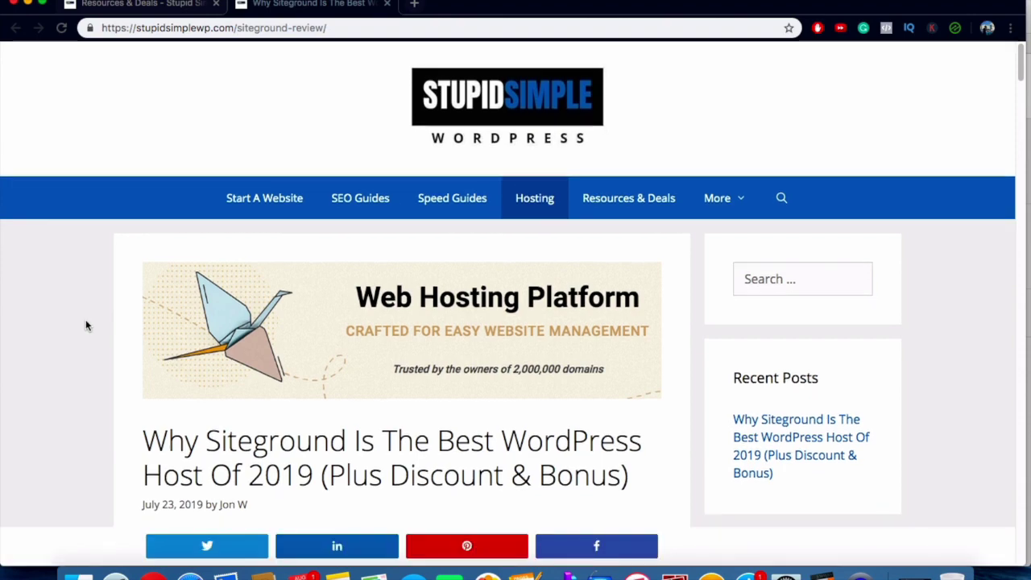
Read the Siteground article's introduction, its summary of reasons, and the sections on personal use and load times.
scroll(87, 325, "down", 3)
scroll(87, 324, "down", 15)
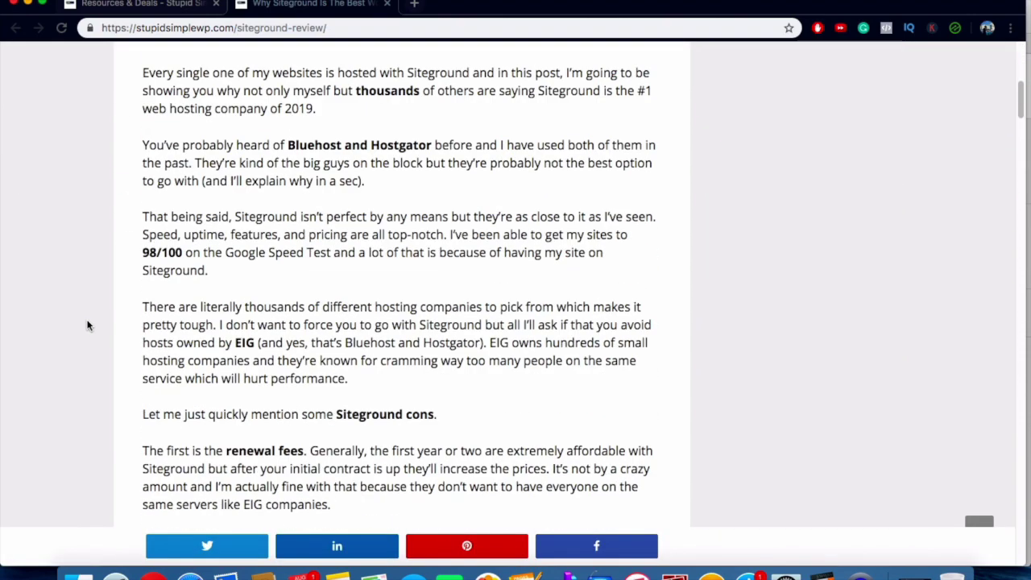
scroll(88, 326, "down", 15)
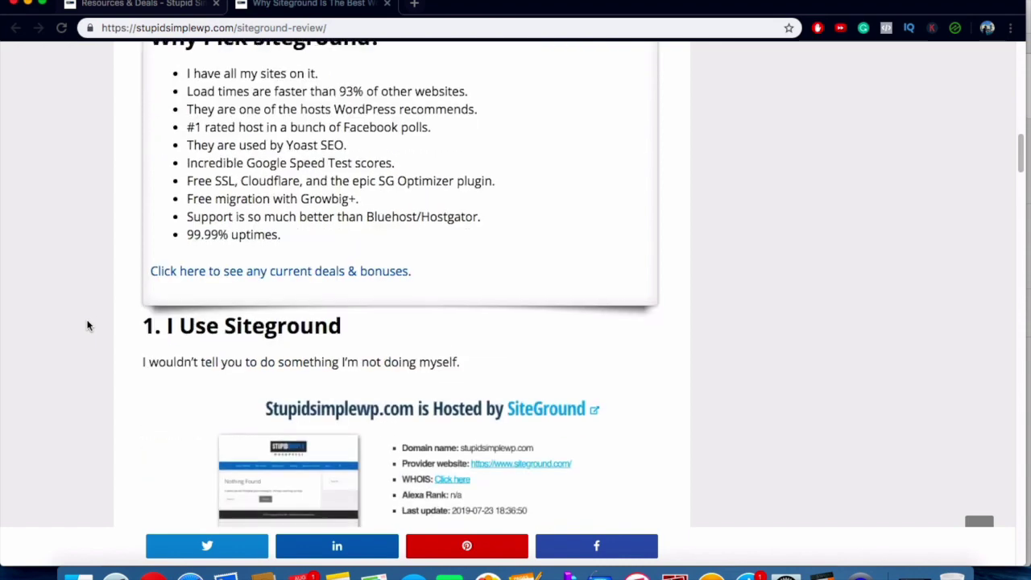
scroll(89, 326, "down", 4)
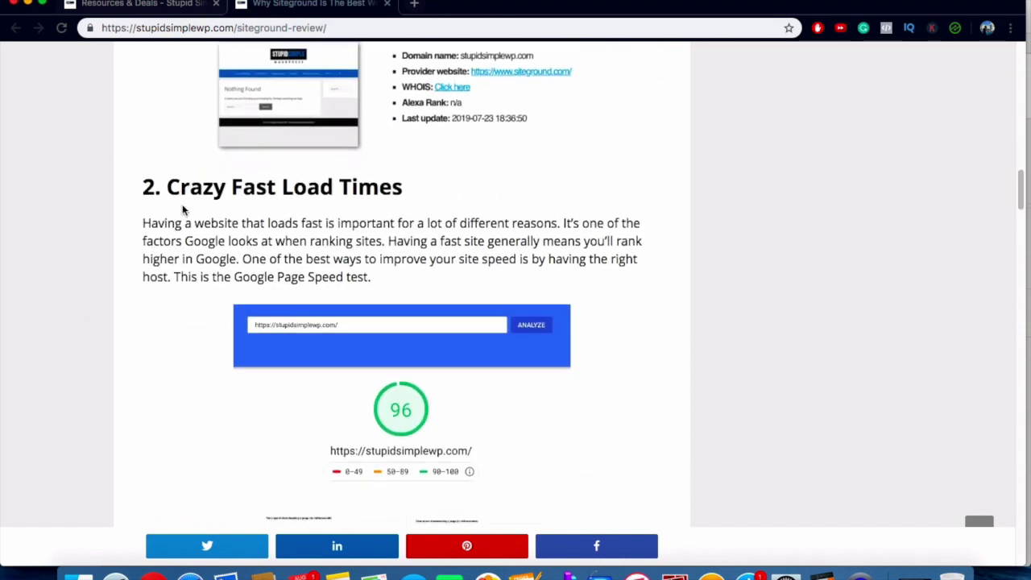
scroll(178, 320, "down", 6)
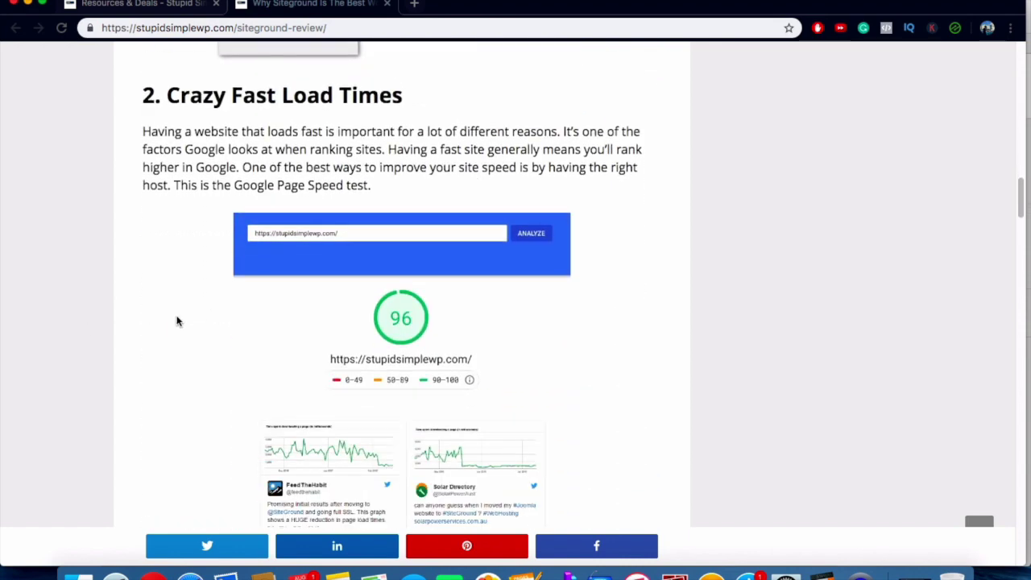
scroll(177, 322, "down", 8)
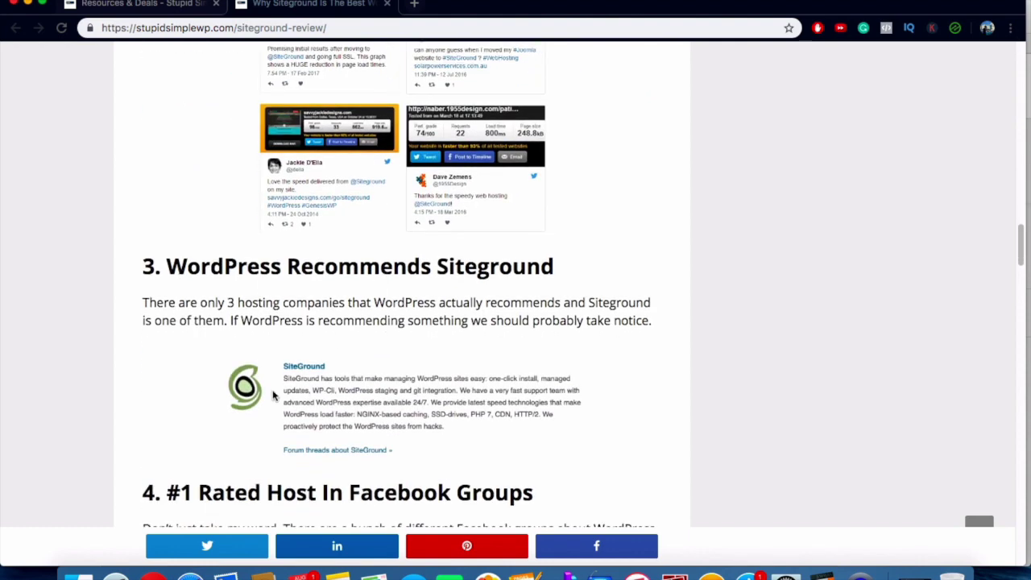
Read the sections on WordPress recommending Siteground and on its #1 rating in Facebook group polls.
scroll(251, 401, "down", 4)
scroll(251, 401, "down", 1)
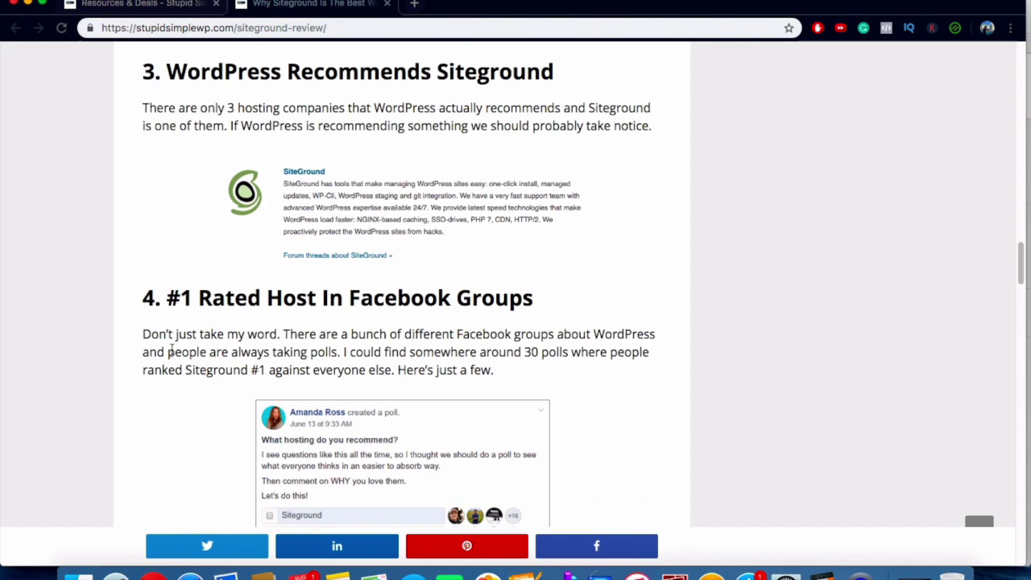
scroll(277, 371, "down", 6)
scroll(277, 371, "down", 20)
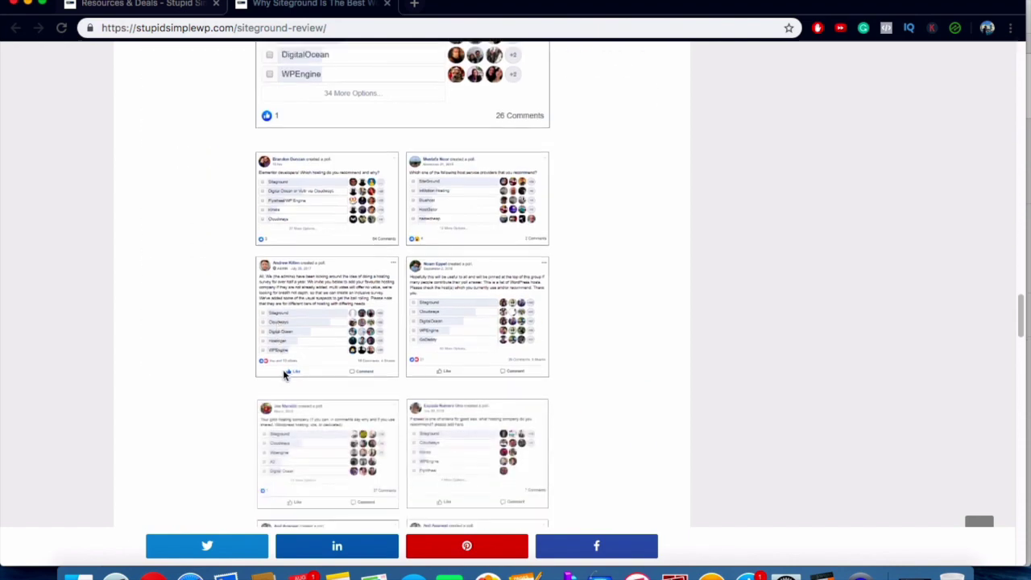
scroll(425, 360, "down", 5)
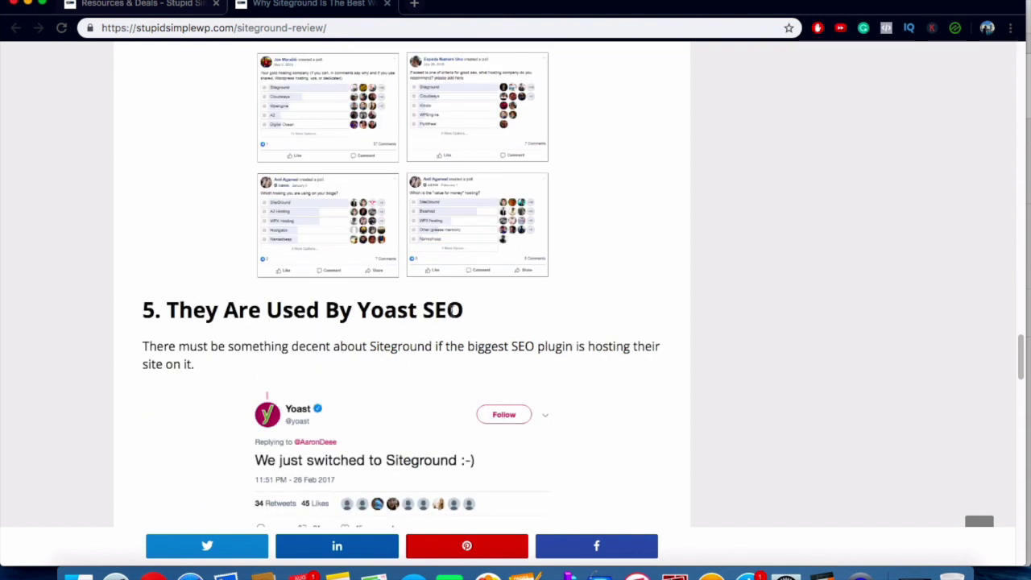
Read the remaining reasons, covering Yoast SEO, free SSL and Cloudflare, Growbig+ migration, support response times, and uptimes.
scroll(174, 381, "down", 7)
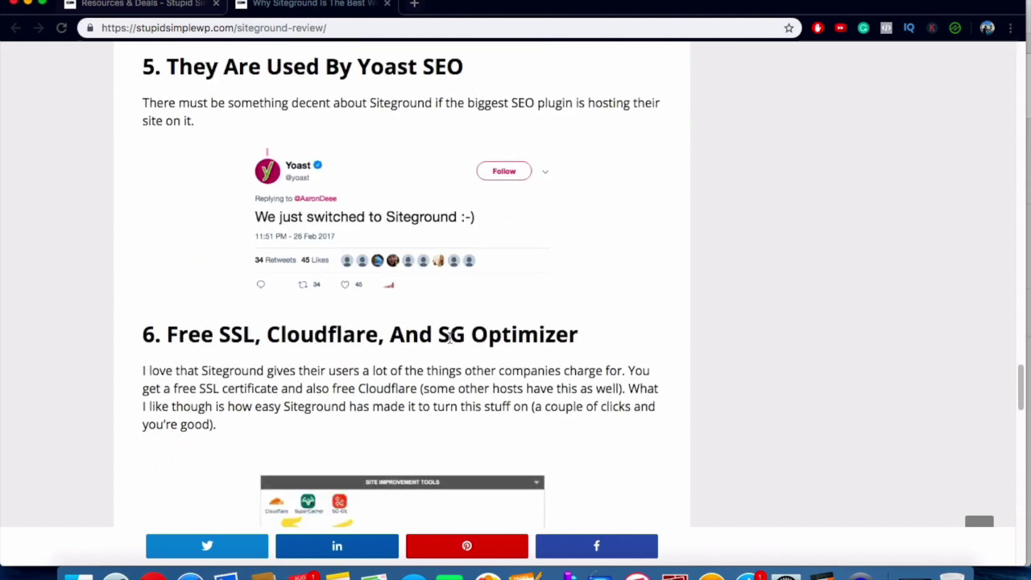
scroll(207, 354, "down", 6)
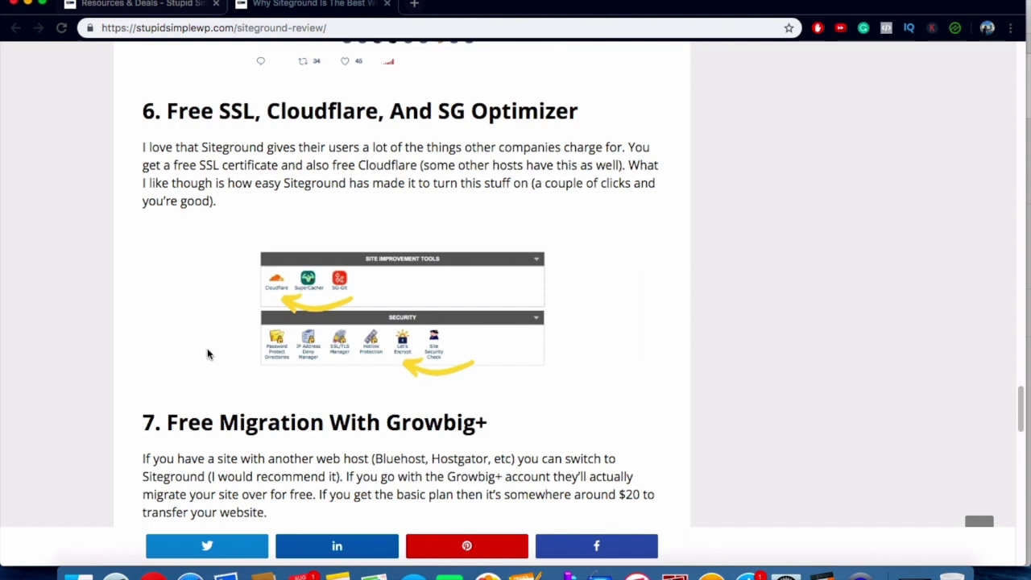
scroll(207, 354, "down", 2)
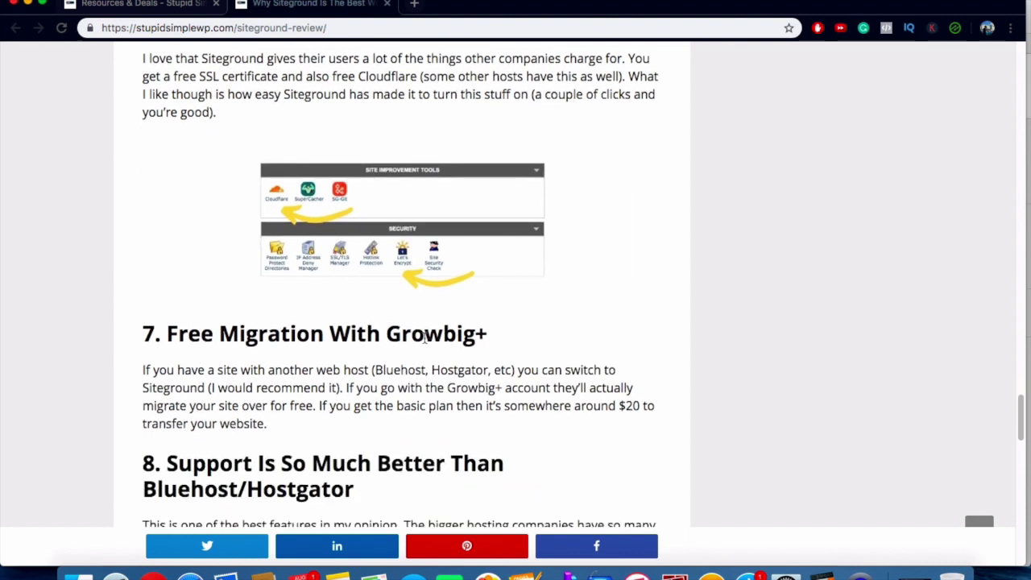
scroll(425, 337, "down", 2)
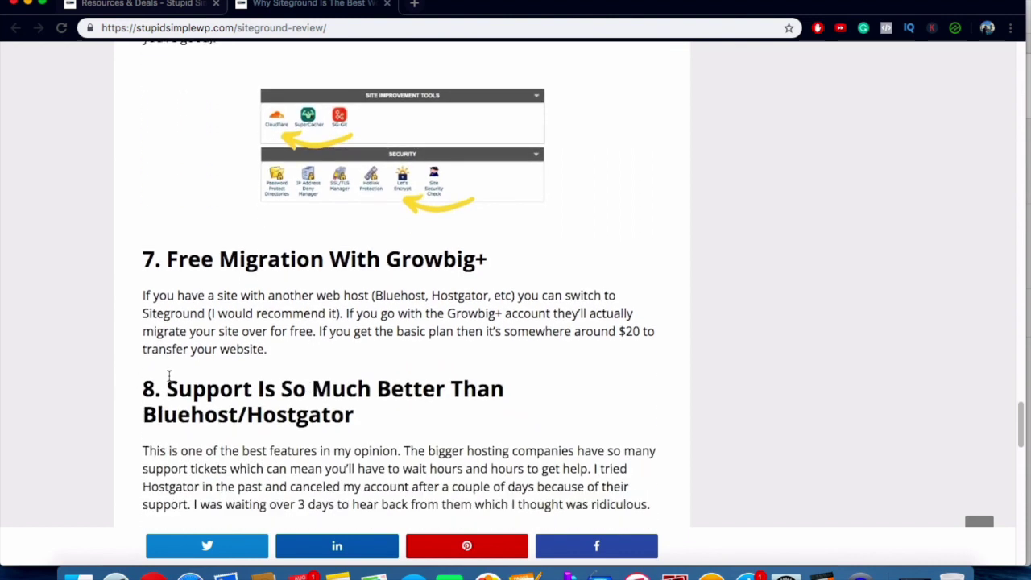
scroll(193, 380, "down", 10)
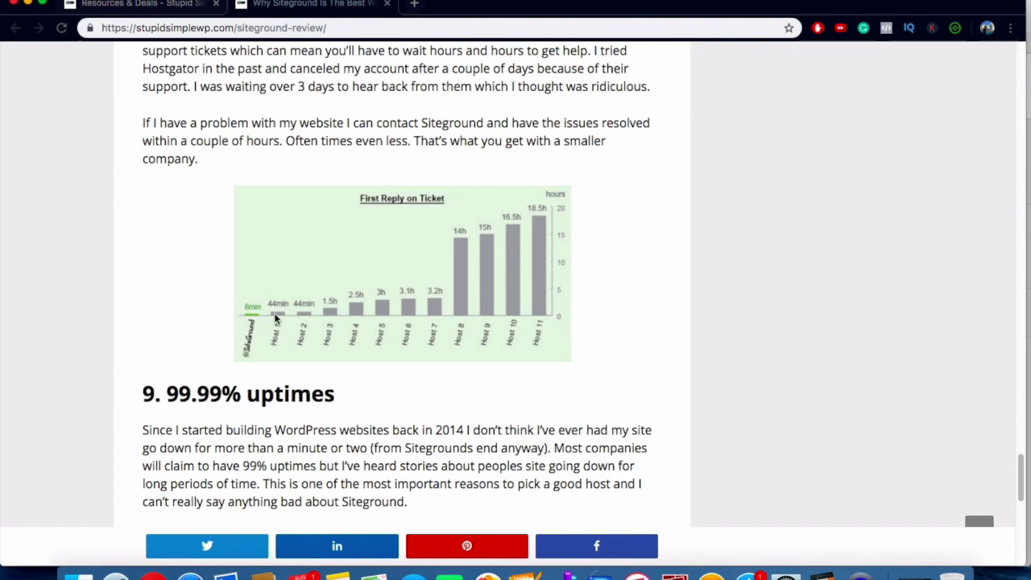
scroll(274, 342, "down", 4)
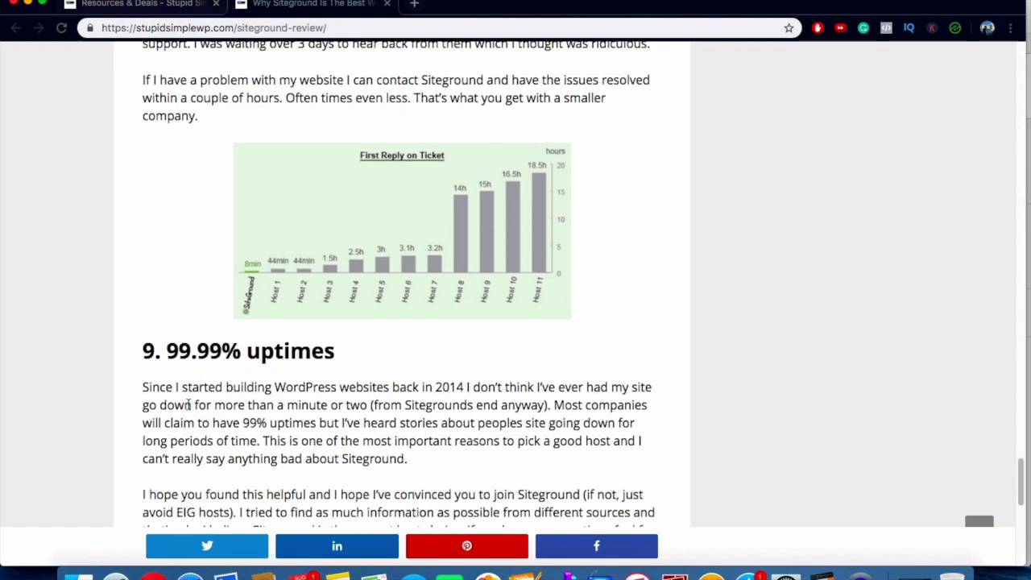
Return to the Facebook groups section and examine the poll asking which hosting people recommend.
scroll(400, 359, "up", 10)
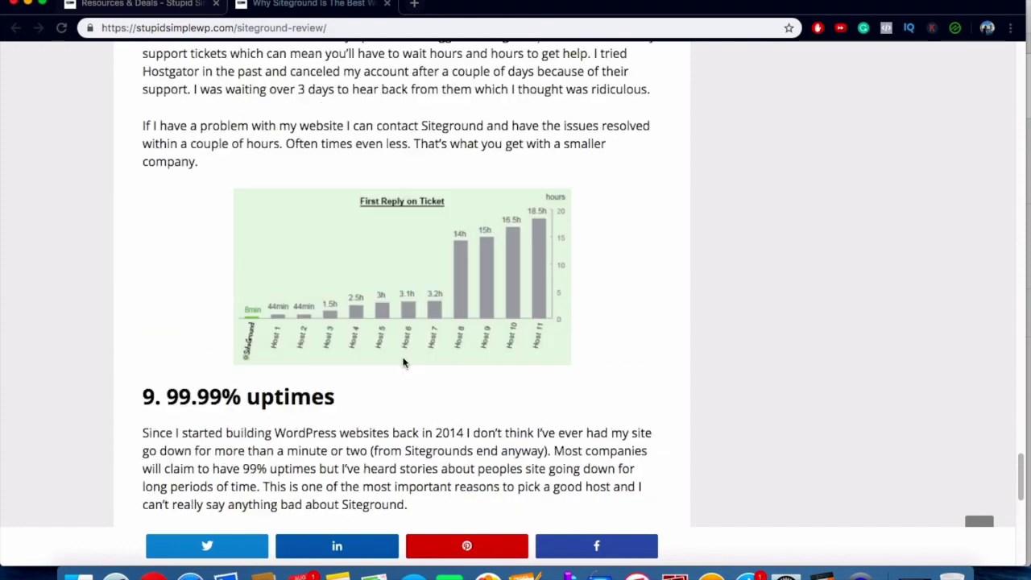
scroll(403, 359, "up", 8)
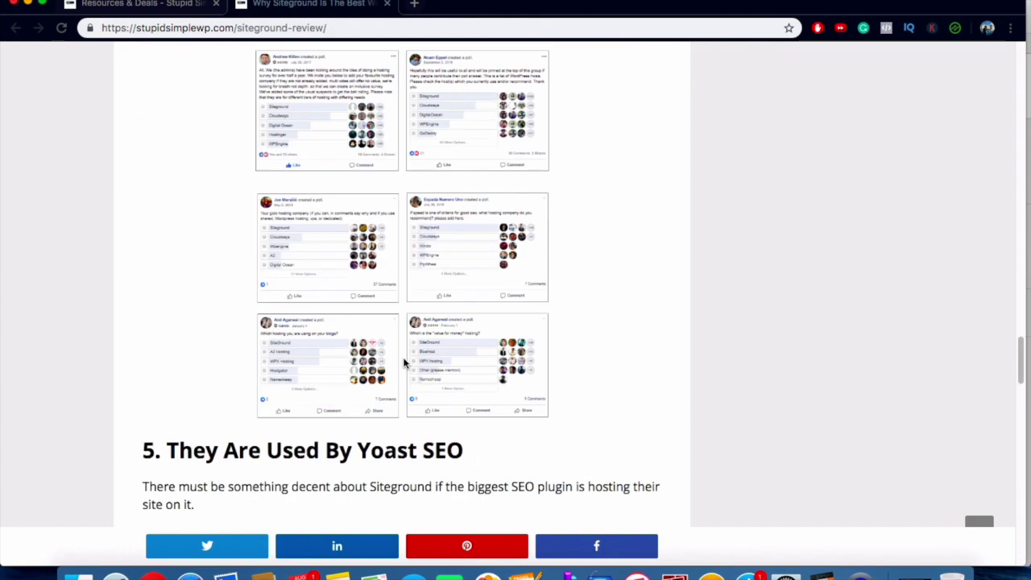
scroll(404, 364, "up", 8)
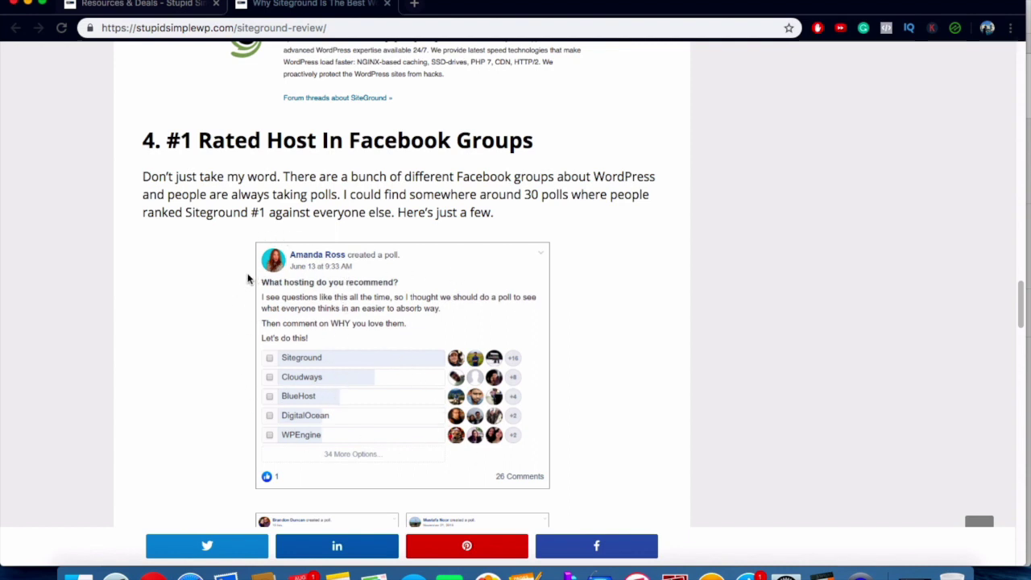
Finish the article, return to the Resources & Deals page, and highlight Siteground's discounted and regular monthly prices.
scroll(72, 274, "down", 20)
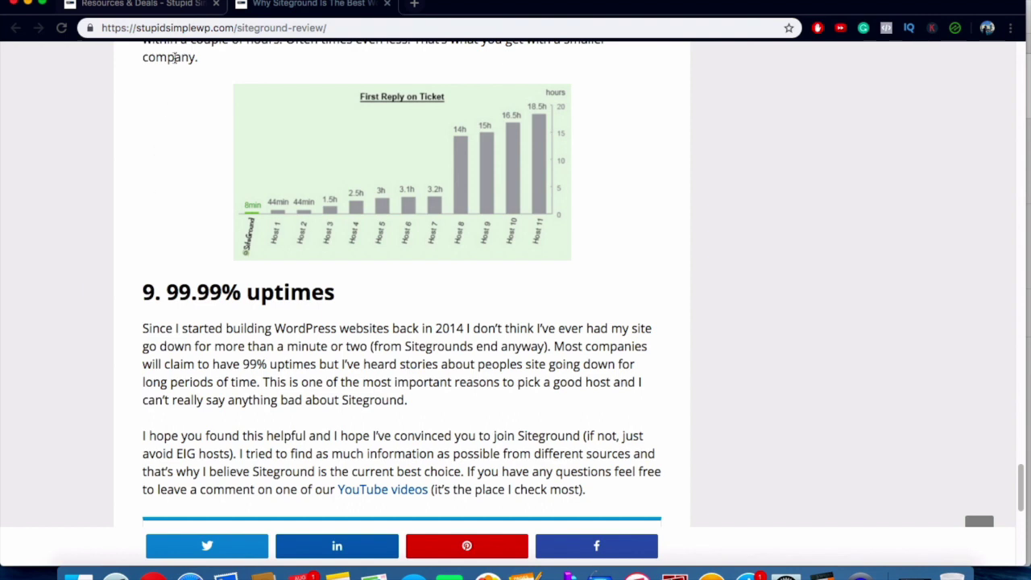
left_click(155, 12)
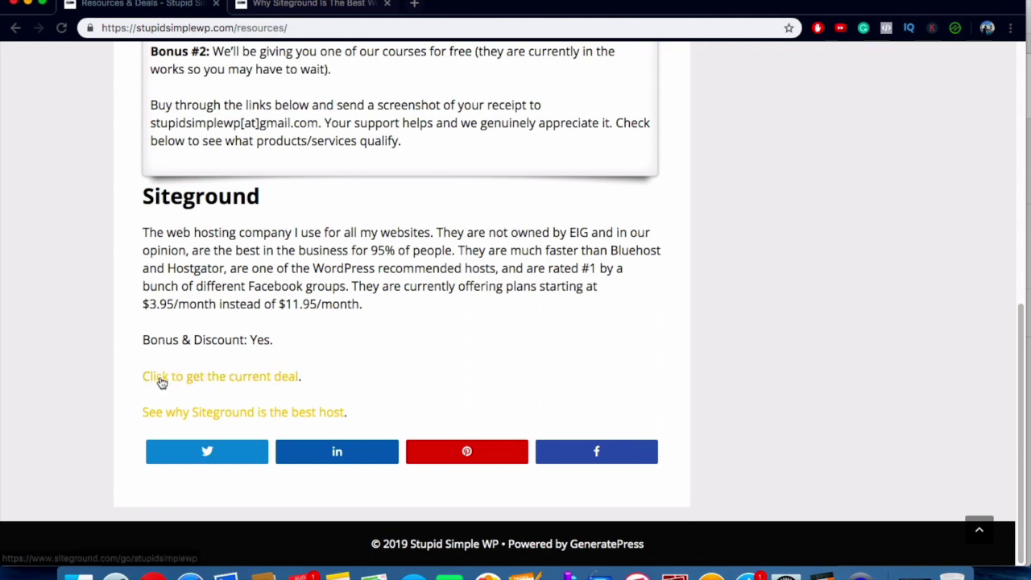
left_click_drag(147, 304, 349, 310)
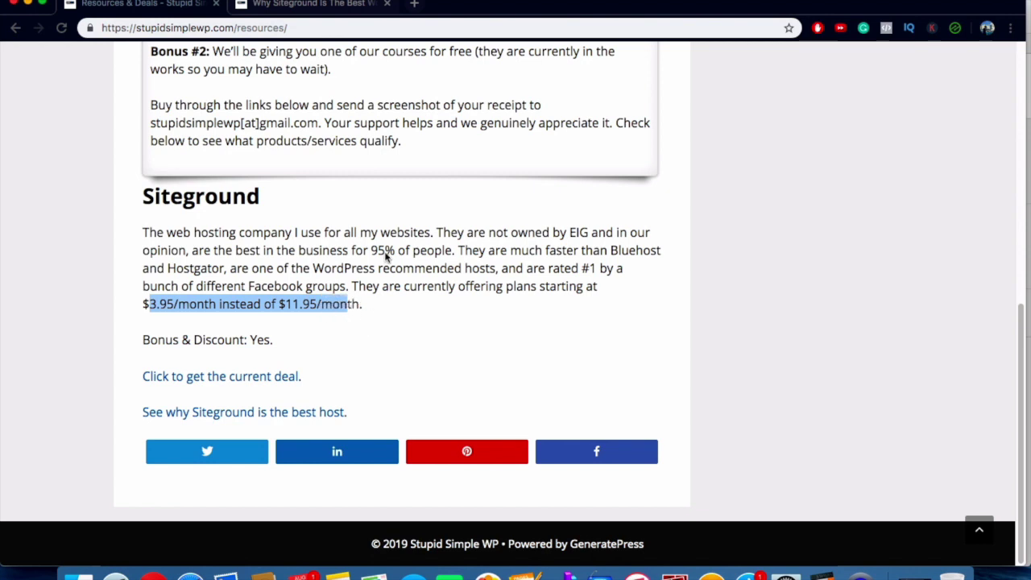
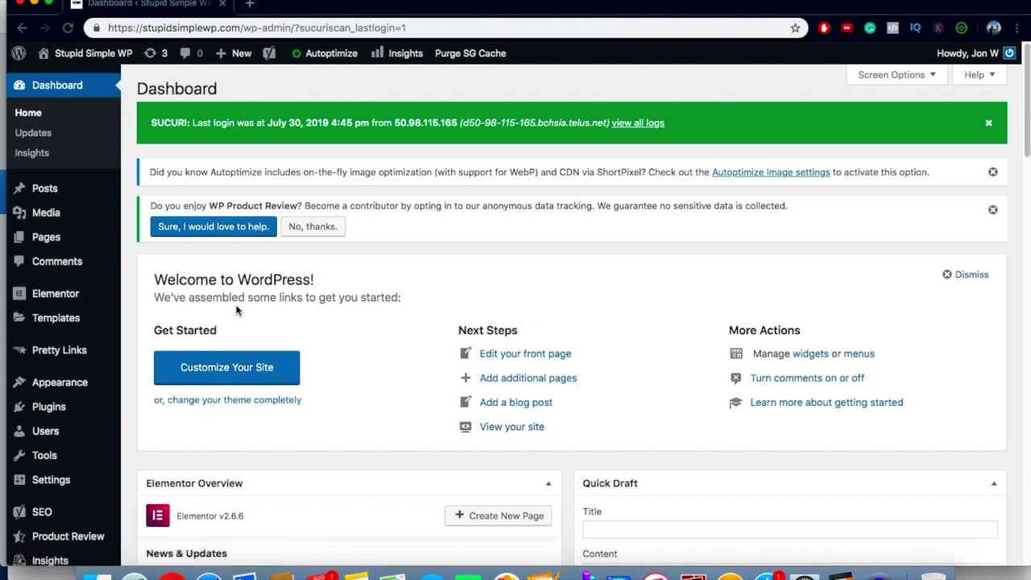
Open SG Optimizer in the WordPress dashboard and review its SuperCacher settings from Dynamic Caching down to Memcached.
scroll(115, 357, "down", 4)
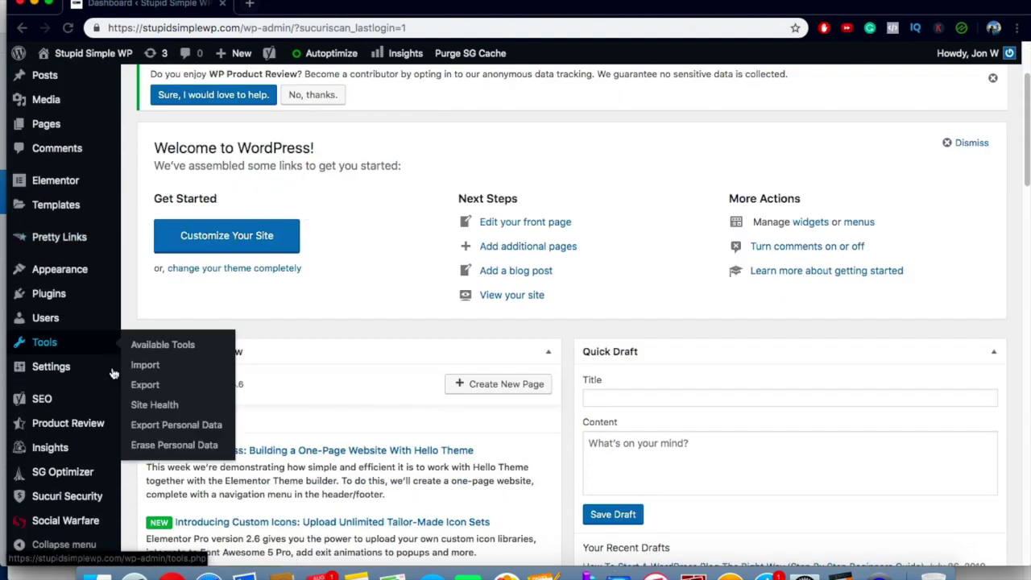
left_click(64, 475)
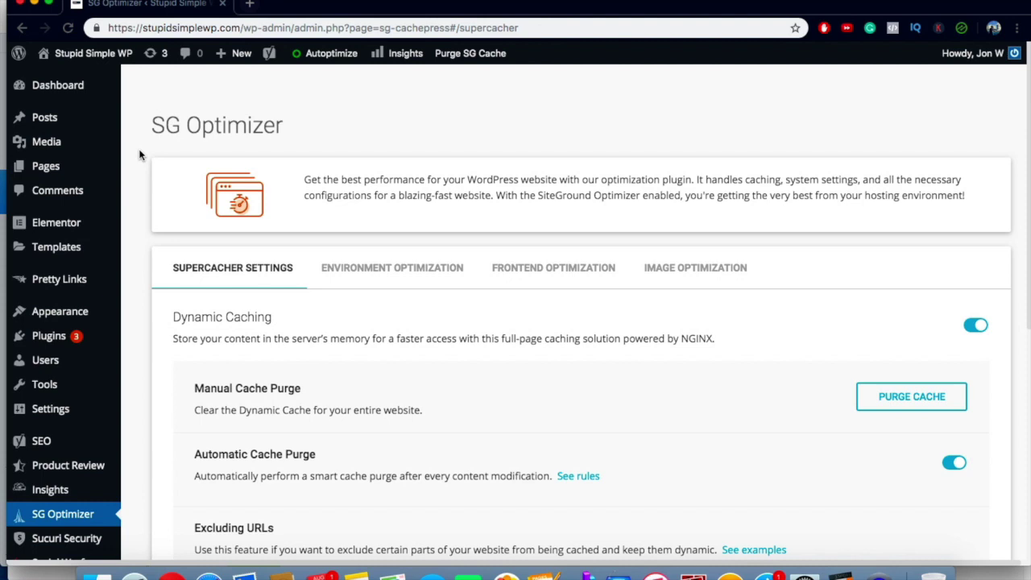
mouse_move(48, 336)
scroll(330, 415, "down", 1)
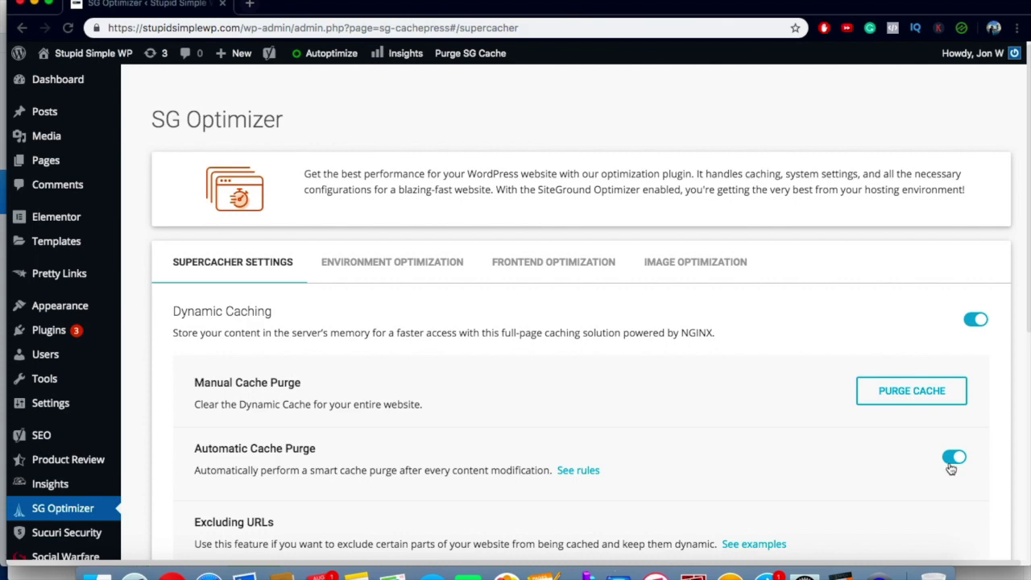
scroll(212, 399, "down", 5)
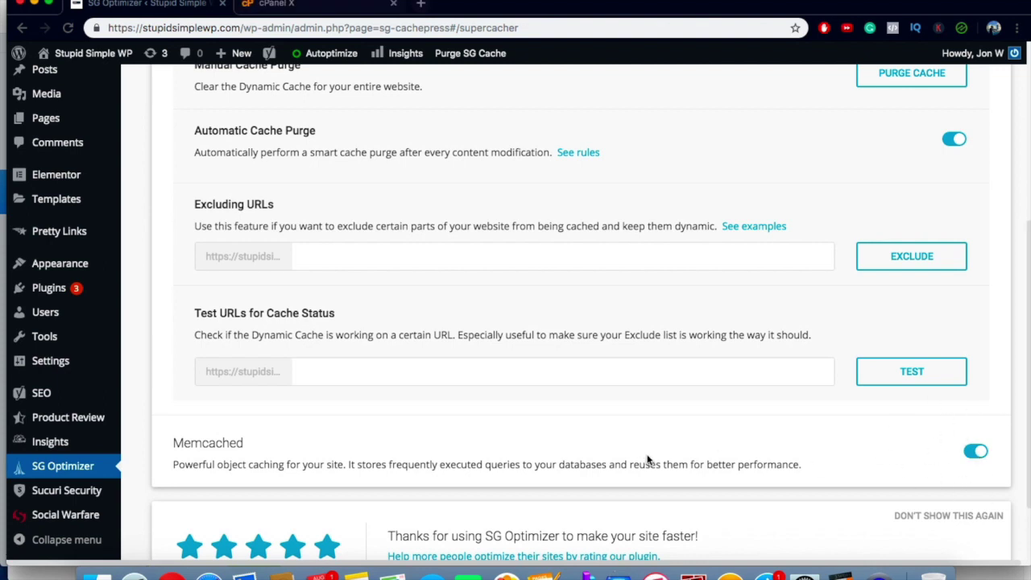
Switch to the SiteGround cPanel, open SuperCacher, and turn on Static Cache for denalicharters.com.
left_click(304, 8)
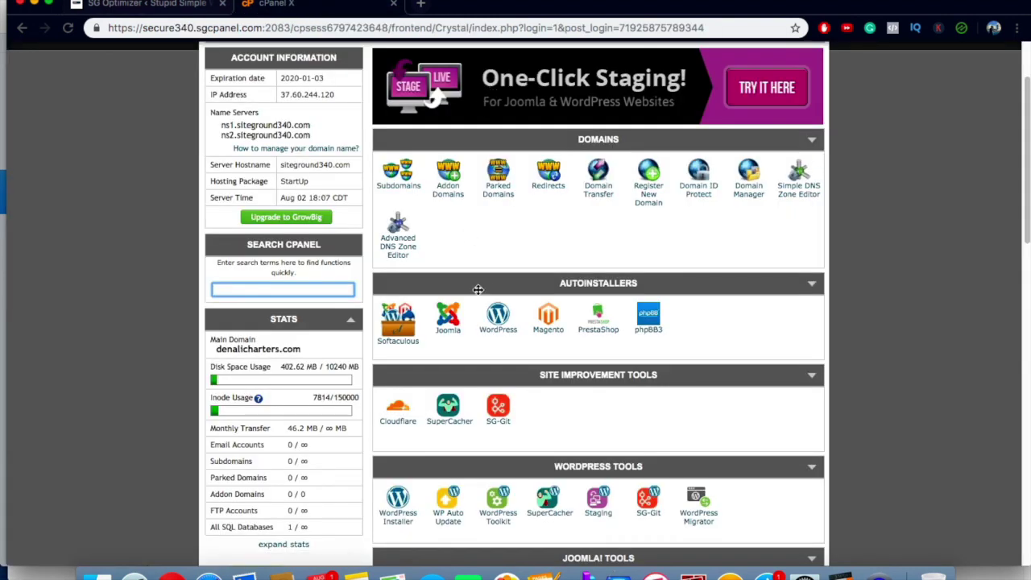
left_click(451, 425)
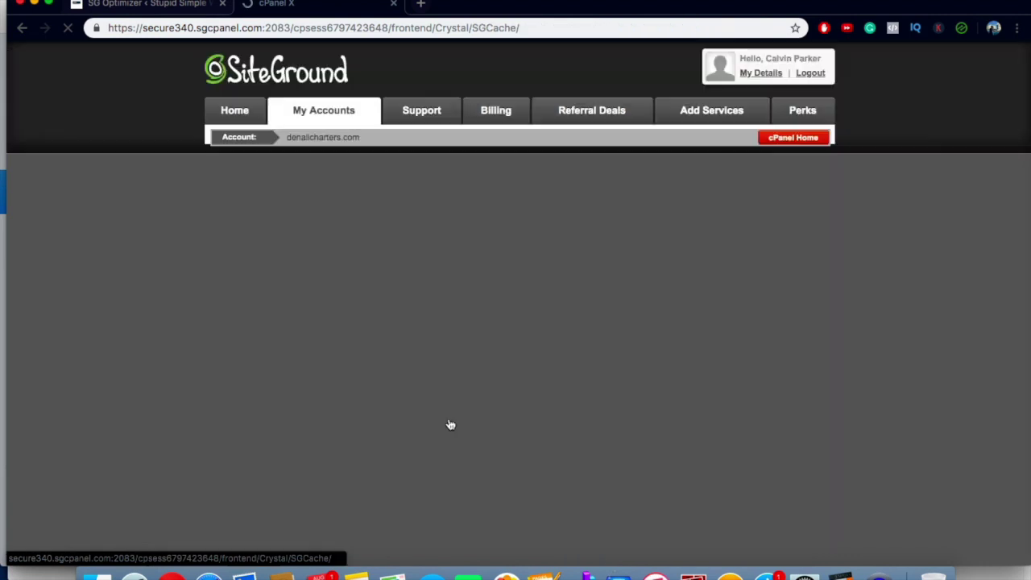
scroll(300, 394, "down", 2)
left_click(763, 466)
scroll(278, 335, "up", 1)
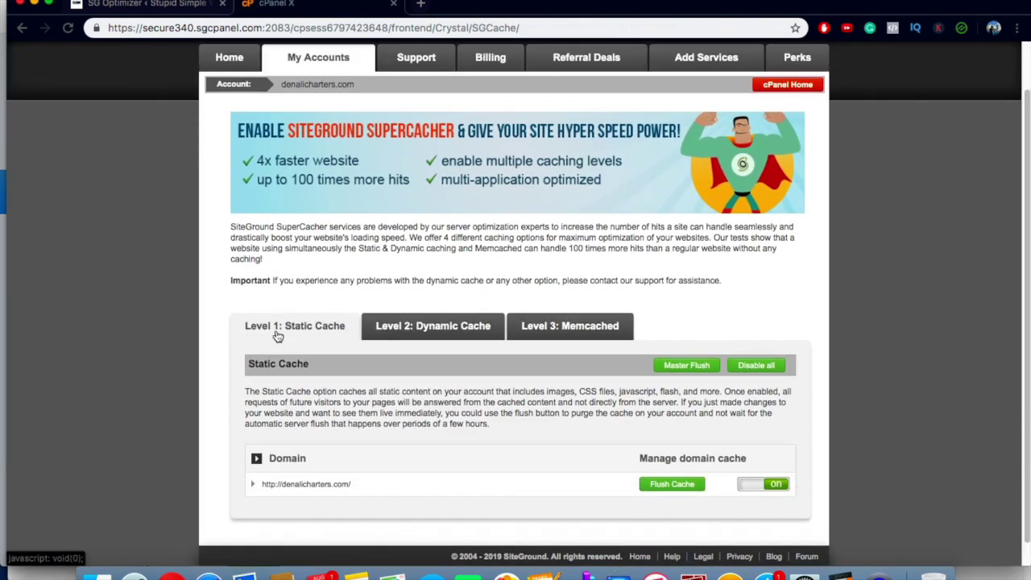
Point out the Level 2 Dynamic Cache and Level 3 Memcached options, and return to the SuperCacher settings in SG Optimizer.
left_click(453, 331)
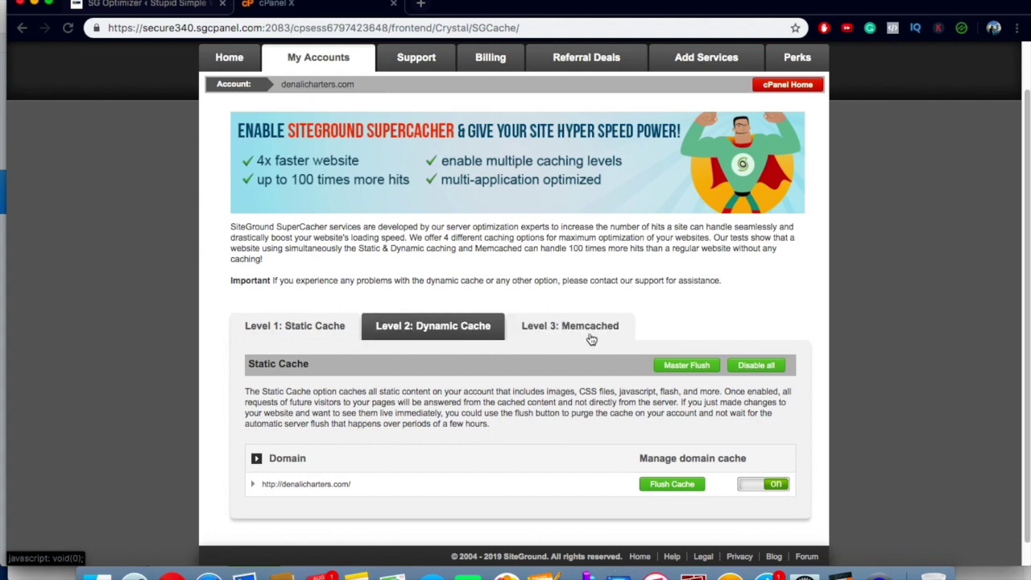
left_click(570, 326)
left_click(190, 11)
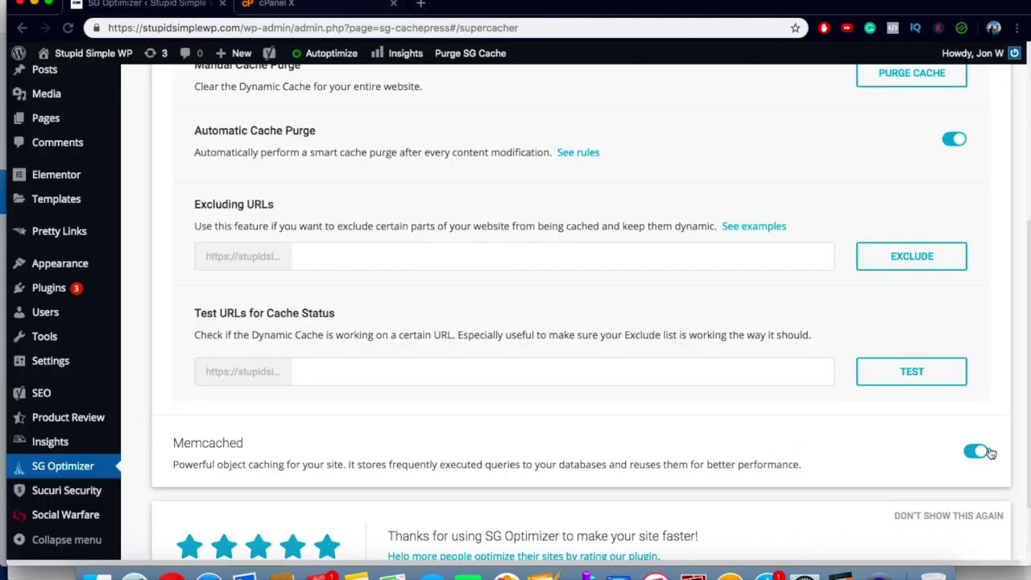
scroll(360, 509, "up", 3)
scroll(359, 508, "up", 1)
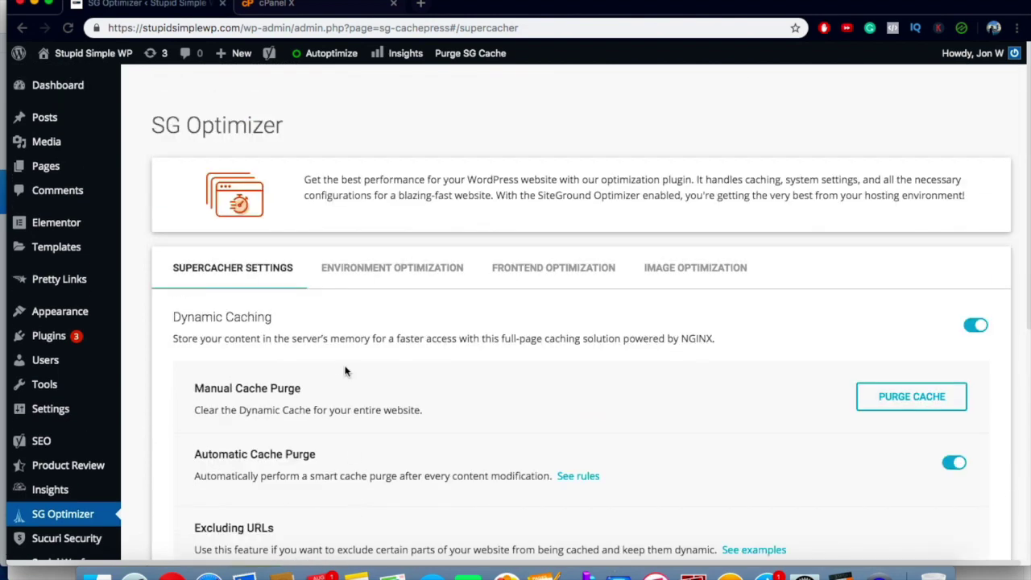
Review SG Optimizer's environment optimization settings: HTTPS, Fix Insecure Content, PHP version, GZIP Compression, and Browser Caching.
left_click(345, 270)
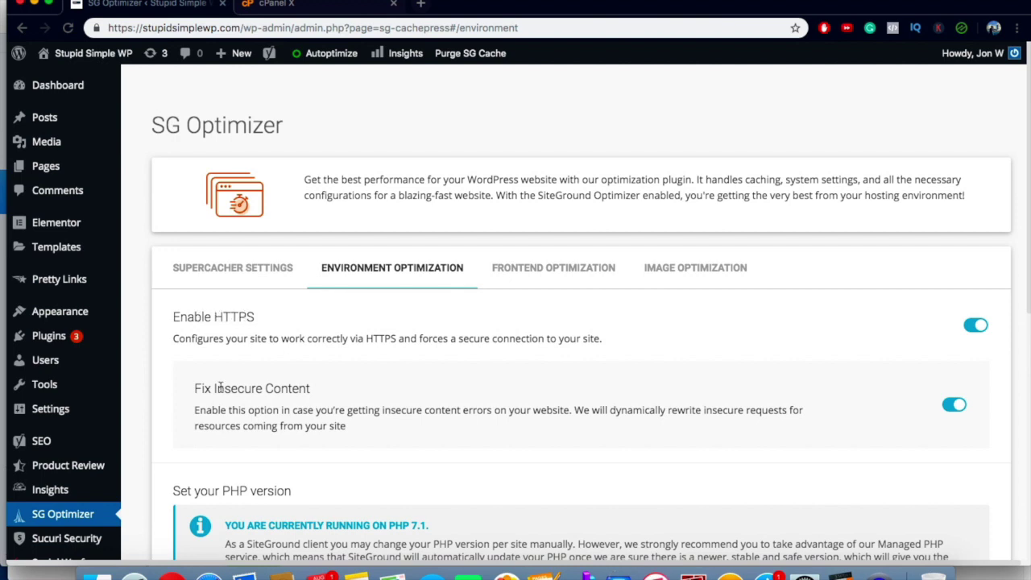
left_click_drag(201, 390, 286, 392)
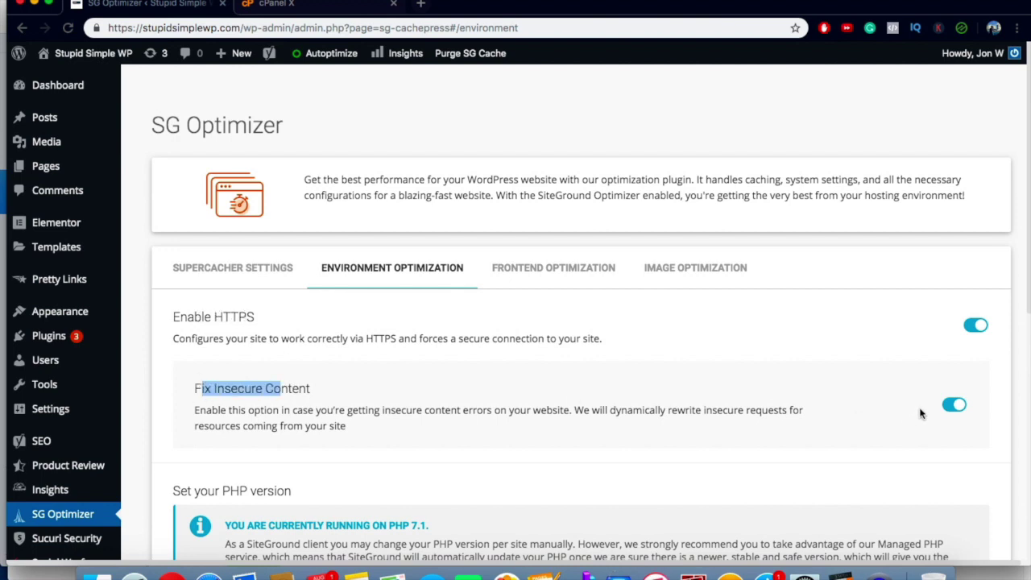
scroll(456, 442, "down", 5)
scroll(455, 444, "down", 1)
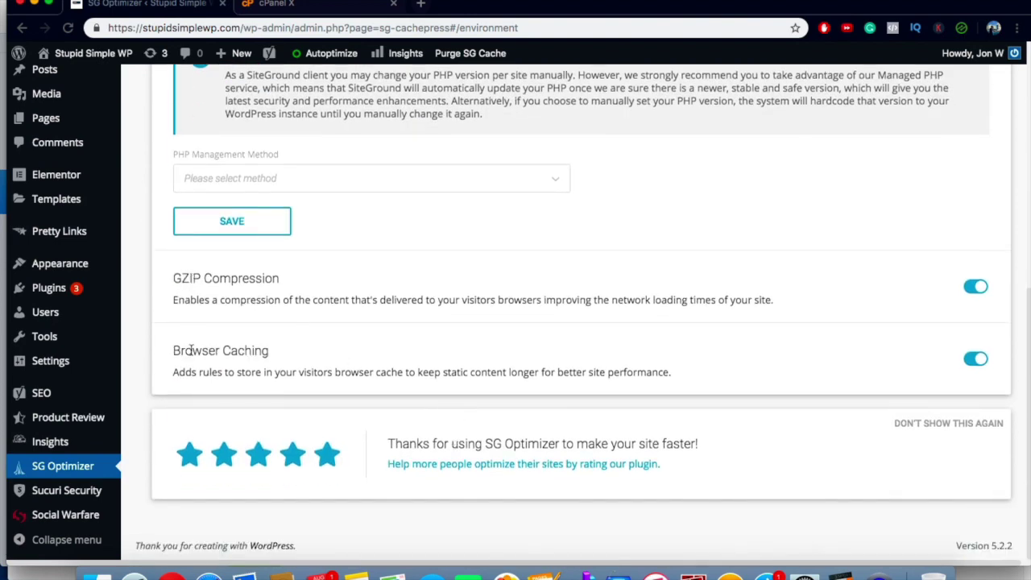
scroll(921, 311, "up", 6)
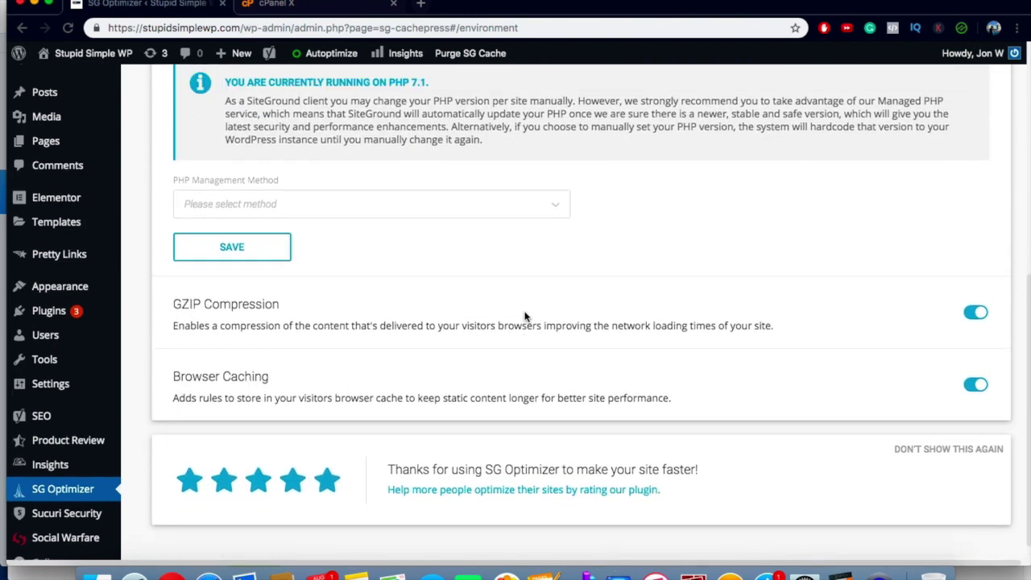
Review SG Optimizer's frontend optimization settings, from Minify the HTML Output down to Disable Emojis.
left_click(551, 269)
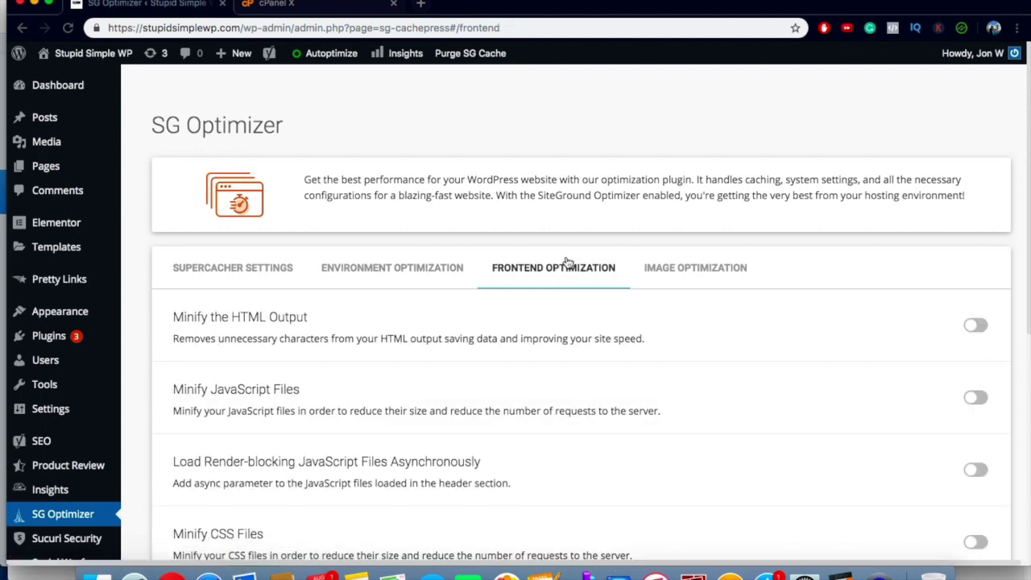
scroll(626, 330, "down", 4)
scroll(626, 329, "down", 3)
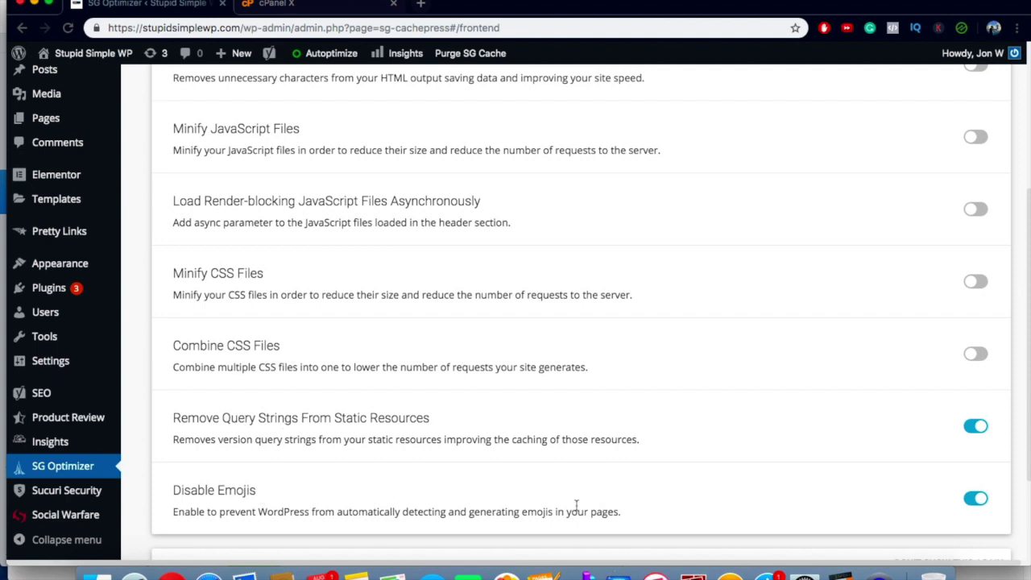
scroll(870, 355, "up", 4)
scroll(681, 336, "up", 1)
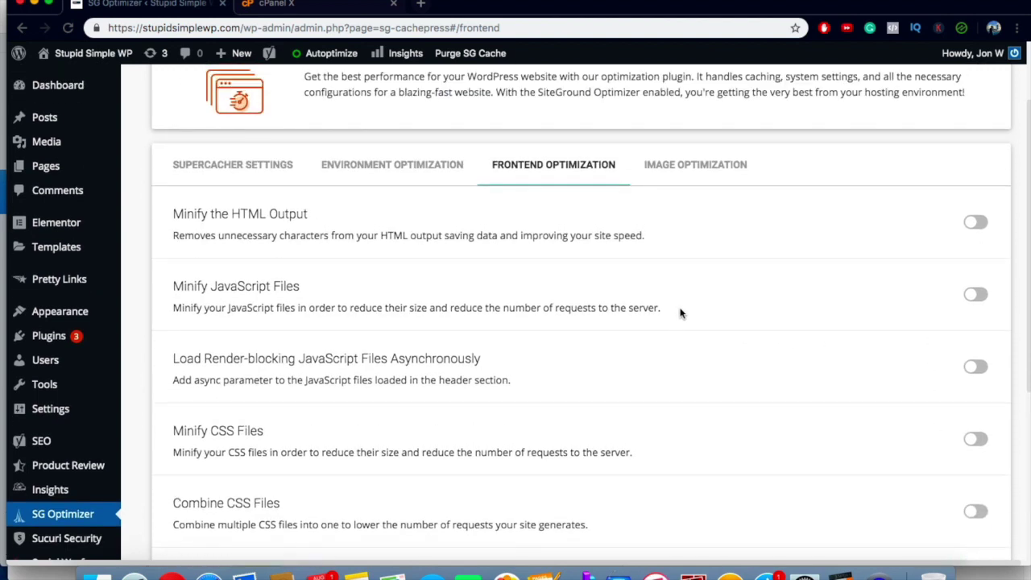
Review SG Optimizer's image optimization settings: new images, existing images, the Lazy Load options, and Exclude from Lazy Load.
left_click(694, 166)
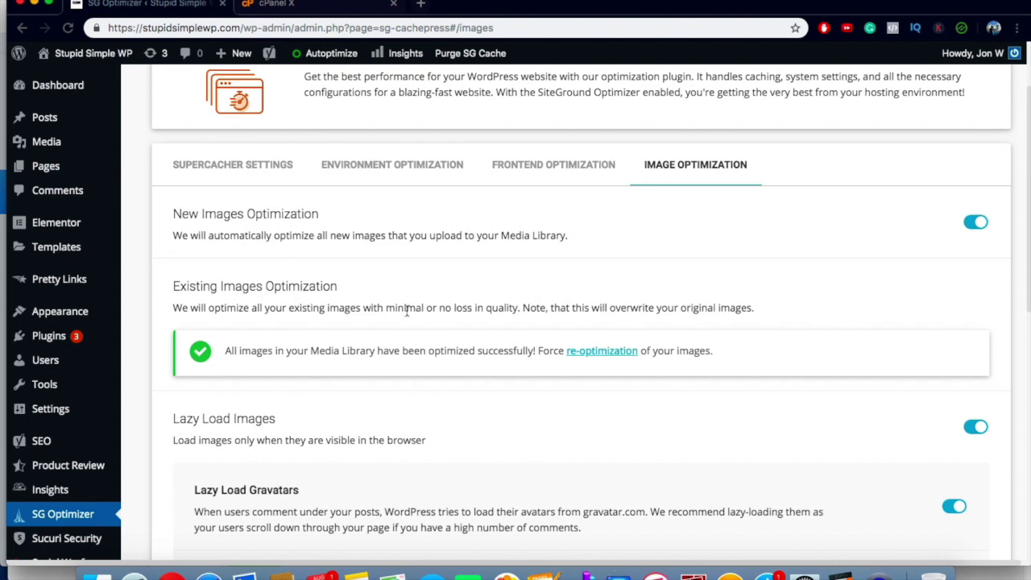
scroll(305, 347, "down", 1)
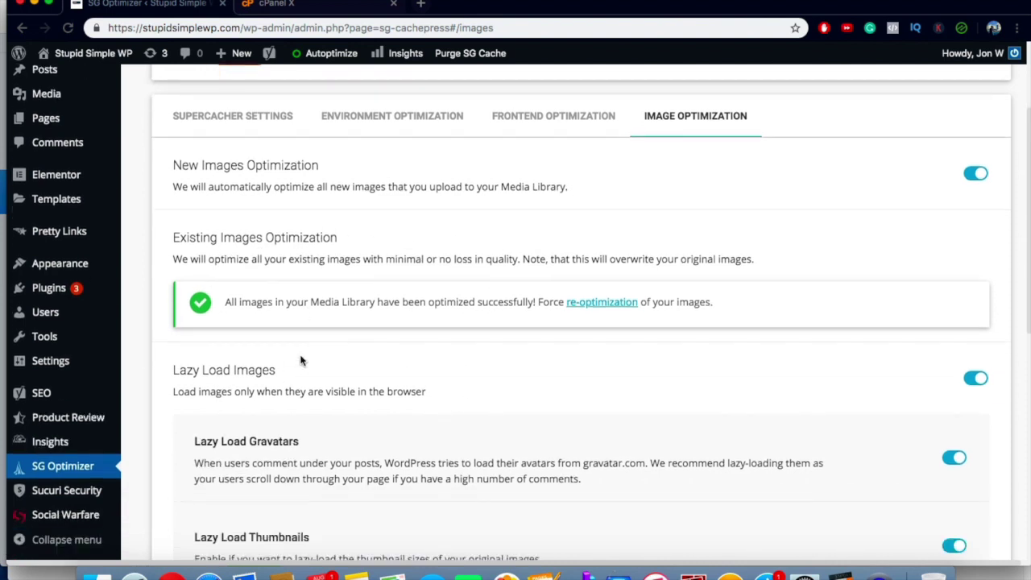
scroll(457, 395, "down", 3)
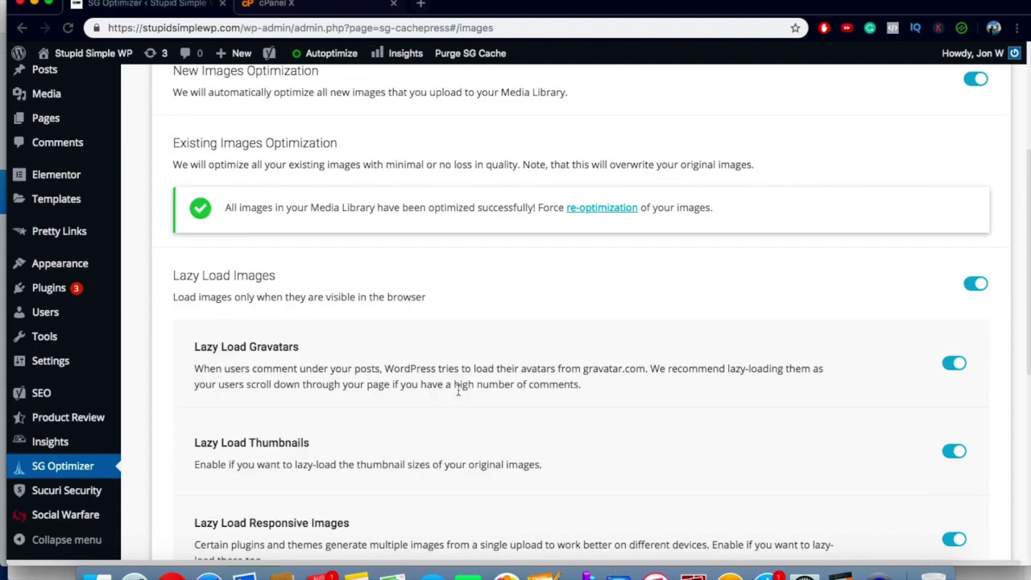
scroll(594, 384, "down", 6)
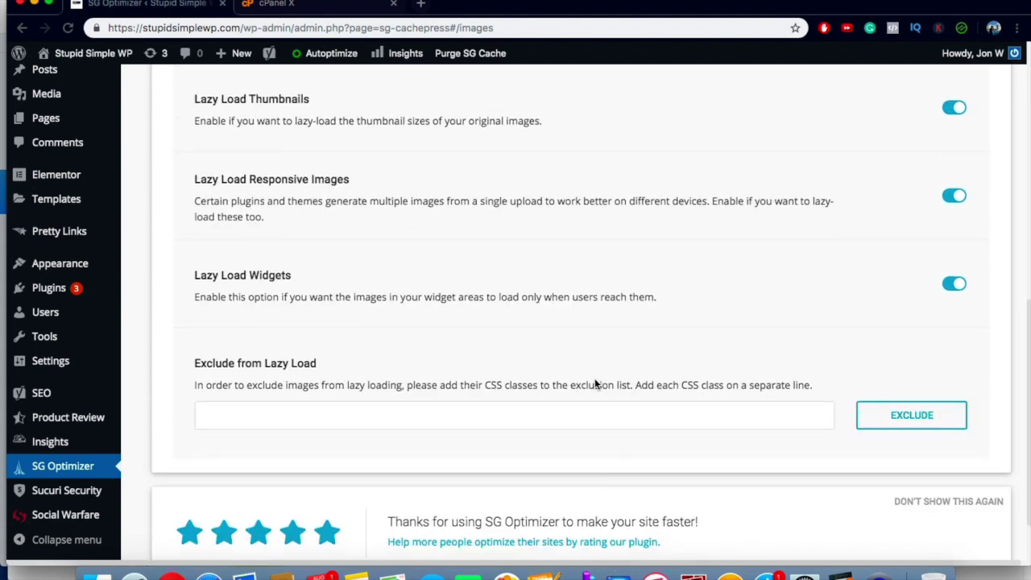
scroll(355, 384, "up", 3)
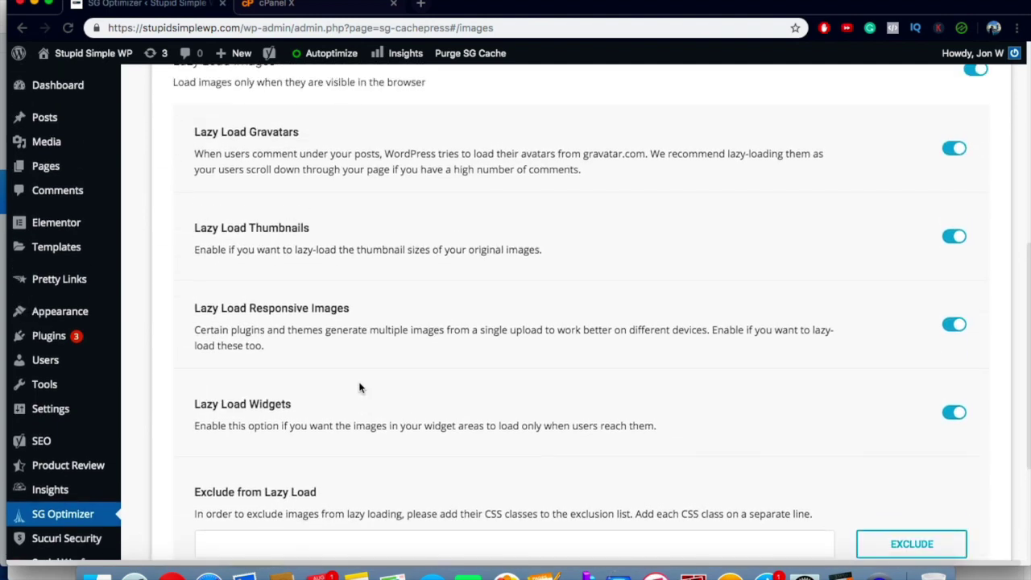
scroll(360, 388, "up", 1)
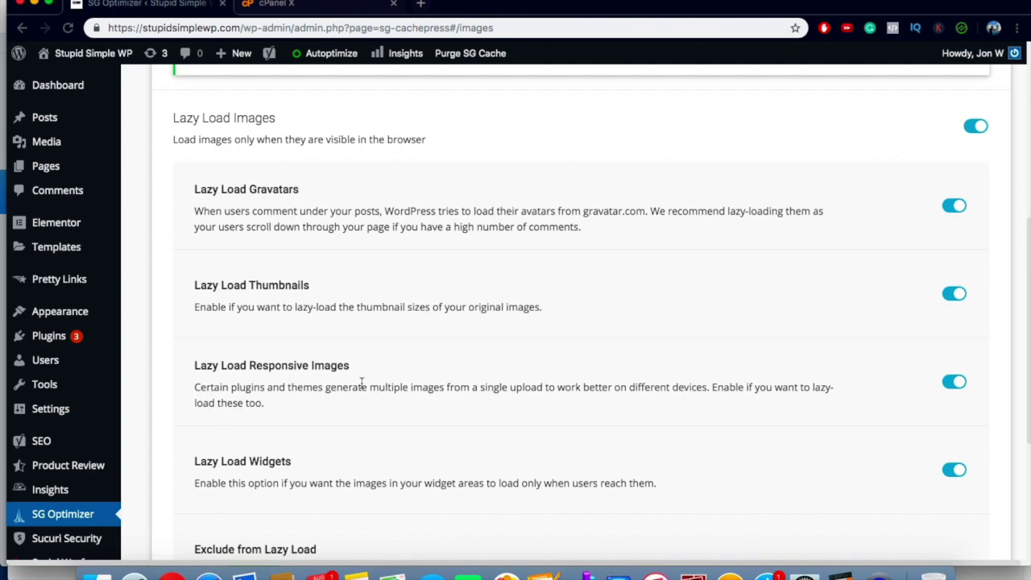
scroll(362, 384, "up", 3)
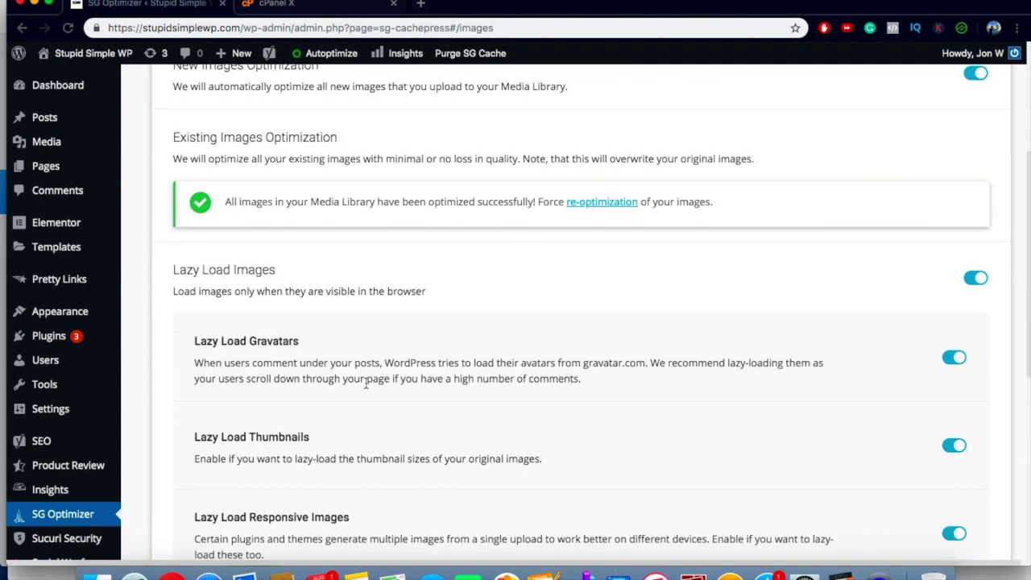
scroll(367, 385, "up", 5)
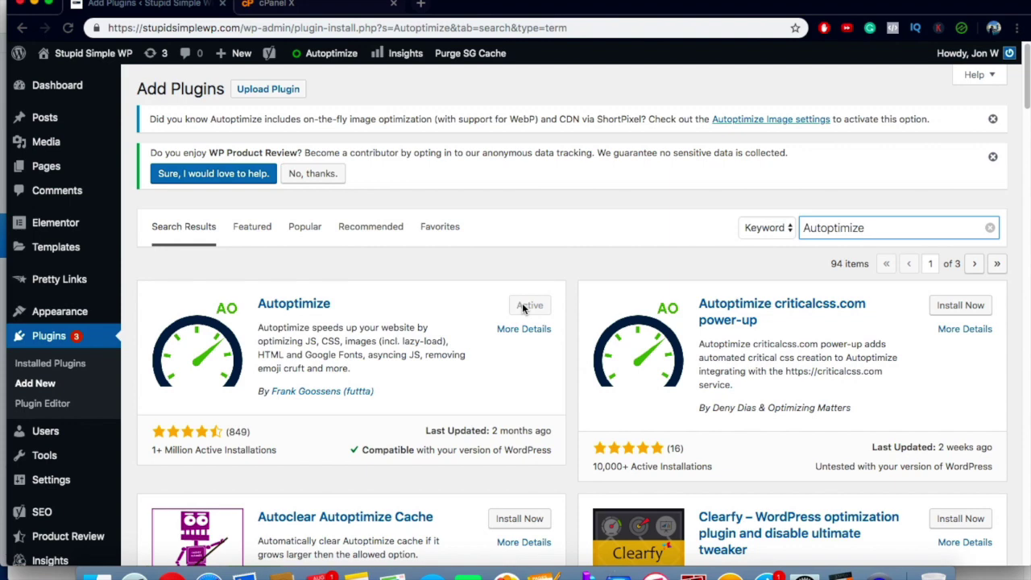
Open the Autoptimize settings and review the JavaScript, CSS, HTML, CDN, and cache sections.
mouse_move(81, 481)
left_click(151, 526)
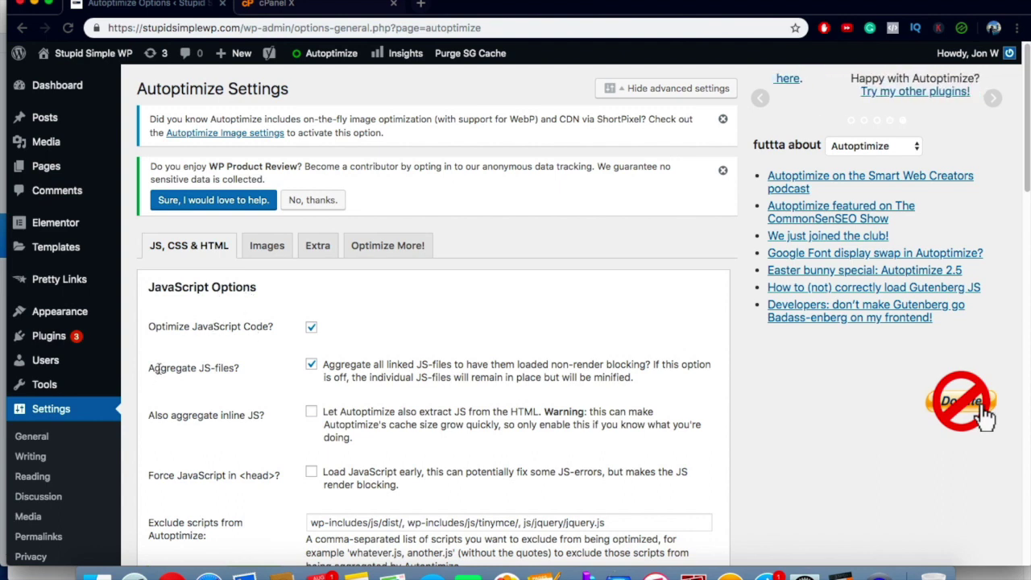
scroll(354, 366, "down", 2)
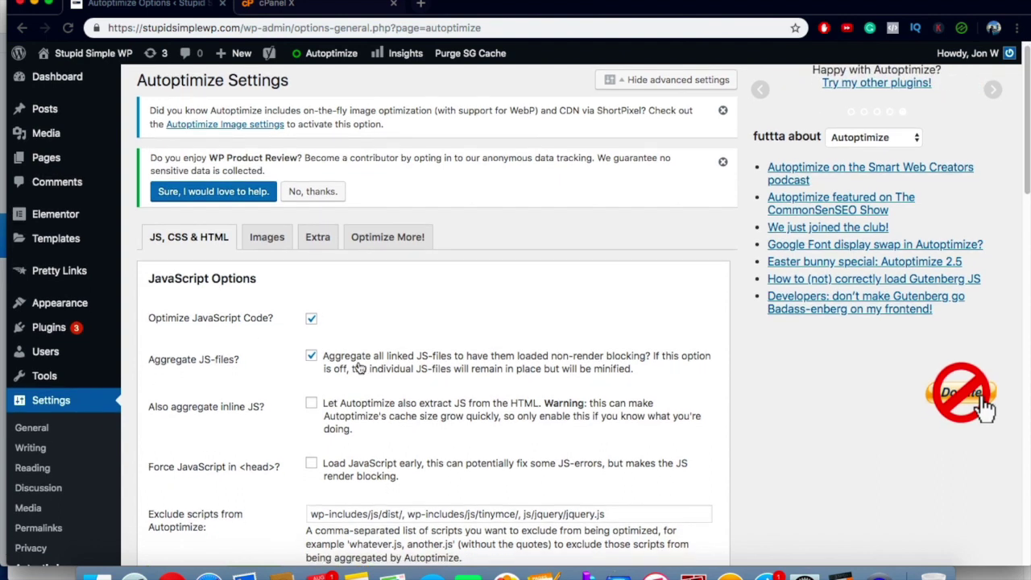
scroll(330, 407, "down", 8)
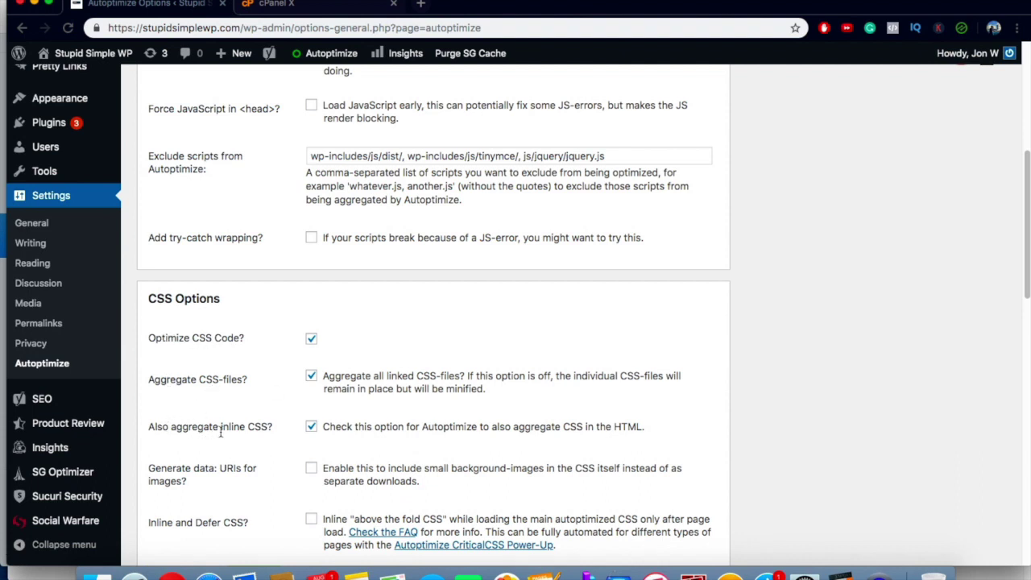
scroll(385, 450, "down", 5)
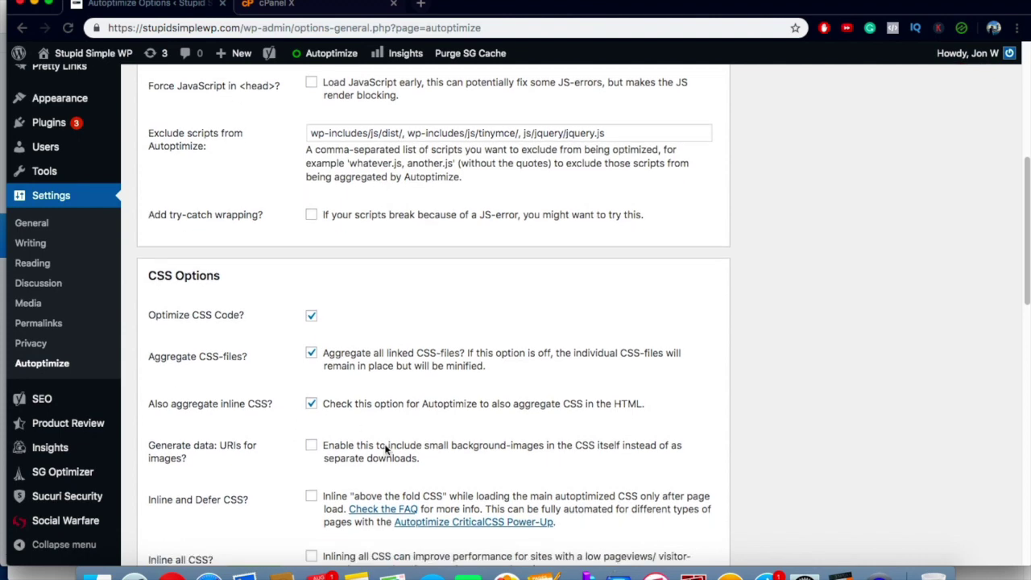
scroll(385, 451, "down", 3)
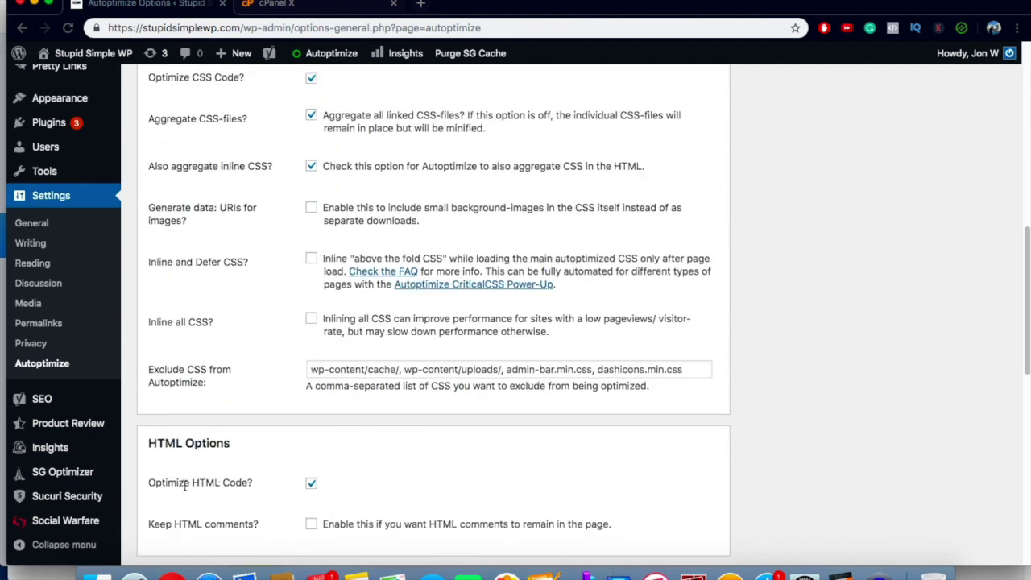
scroll(315, 485, "down", 15)
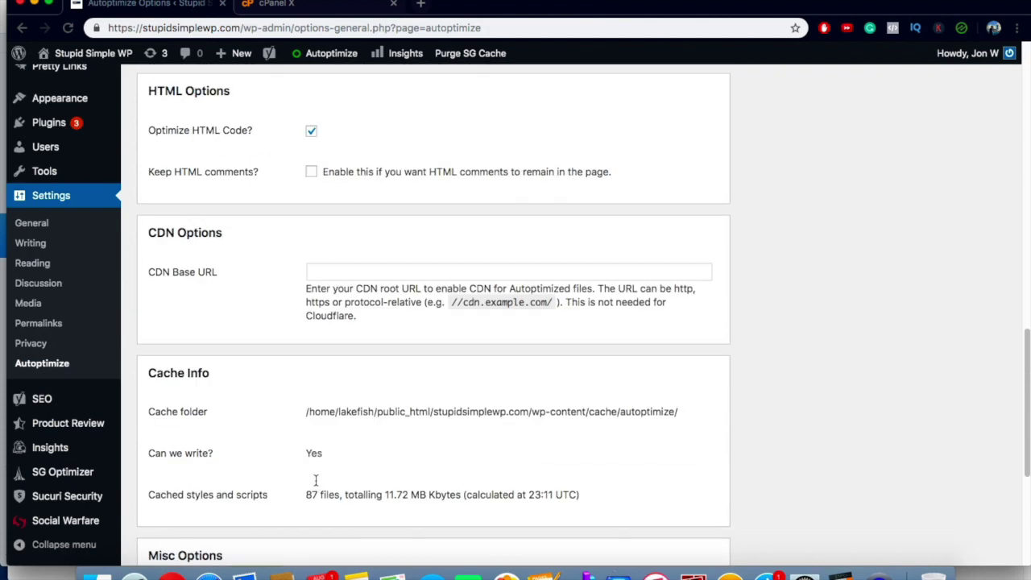
scroll(314, 485, "down", 3)
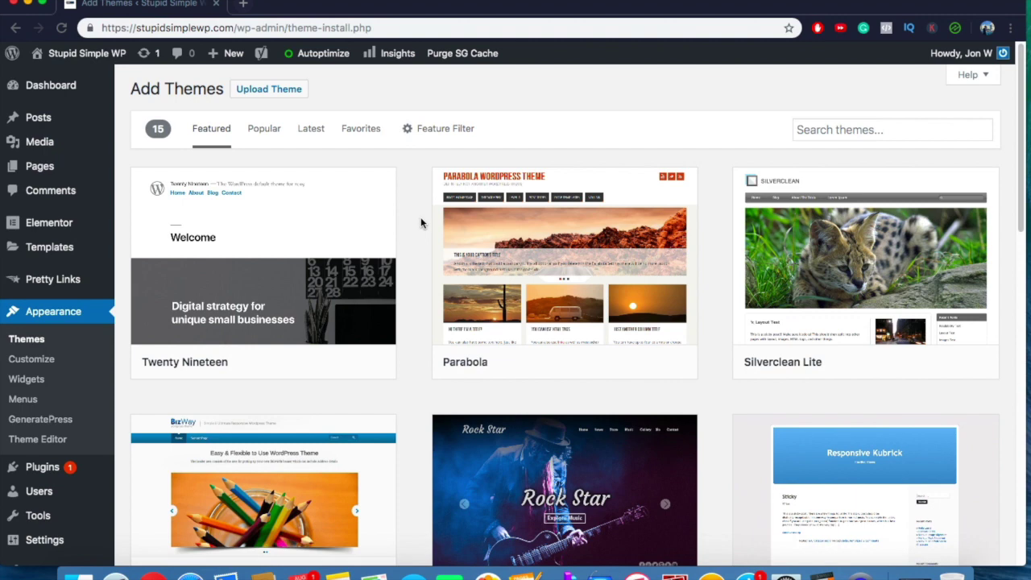
Browse the featured themes on the Add Themes page down to the last row and back.
mouse_move(159, 303)
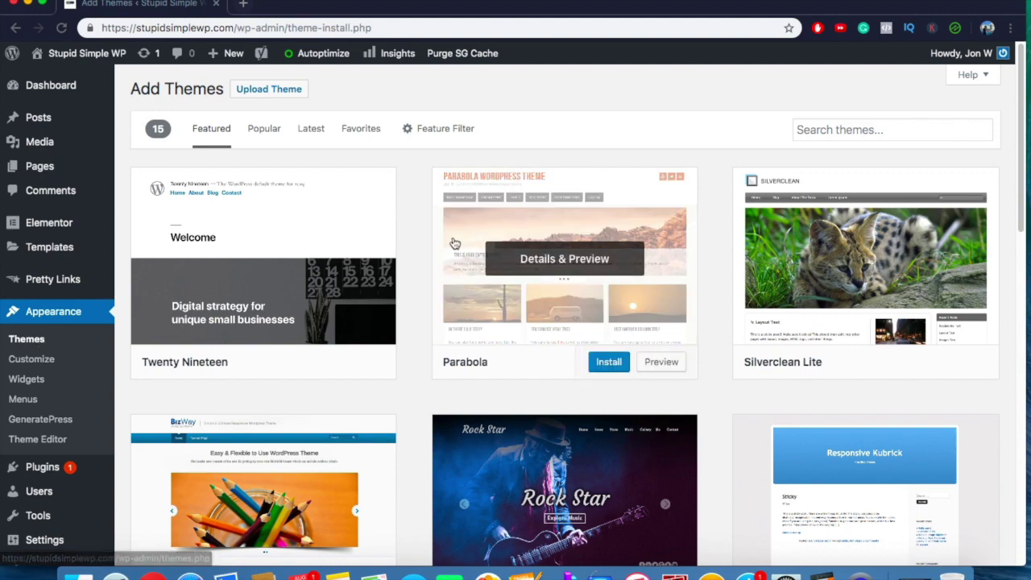
scroll(412, 269, "down", 5)
scroll(413, 272, "down", 10)
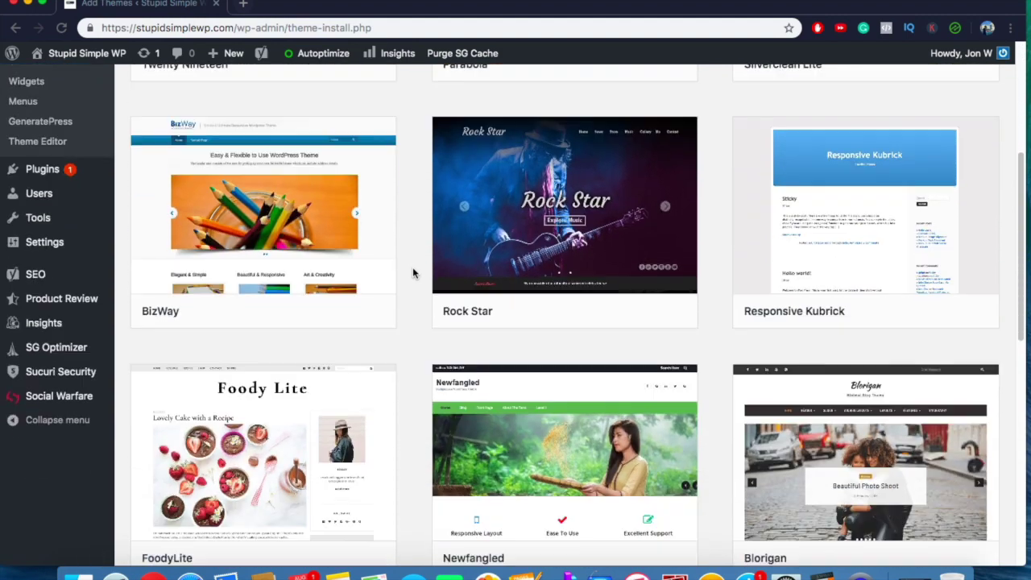
scroll(415, 277, "down", 5)
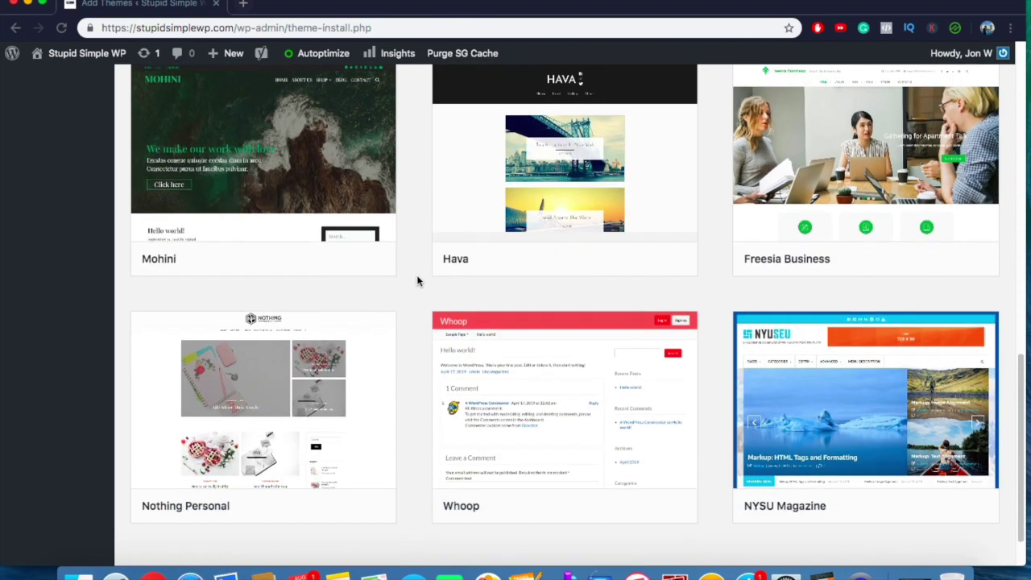
scroll(417, 280, "up", 20)
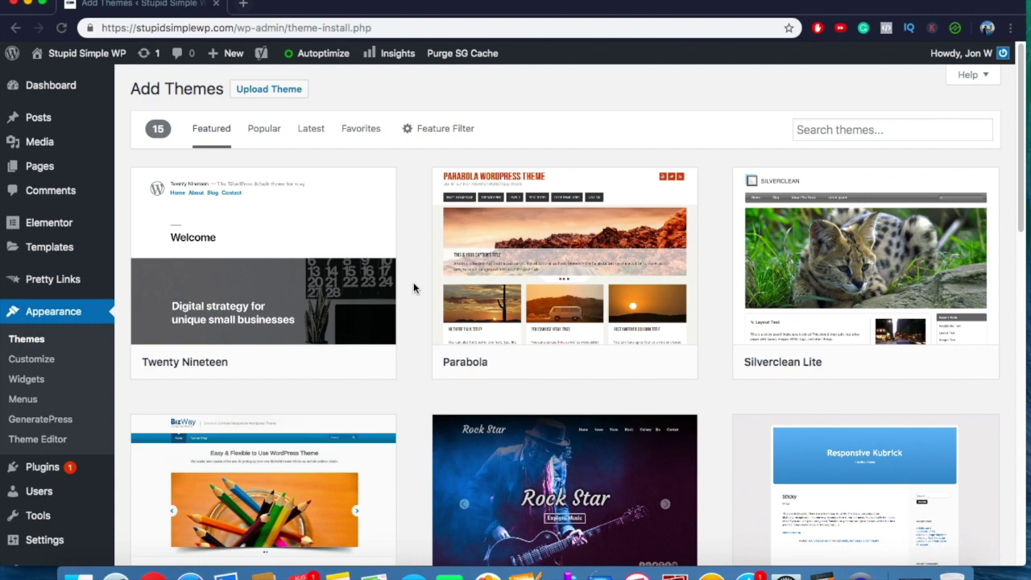
scroll(413, 288, "down", 10)
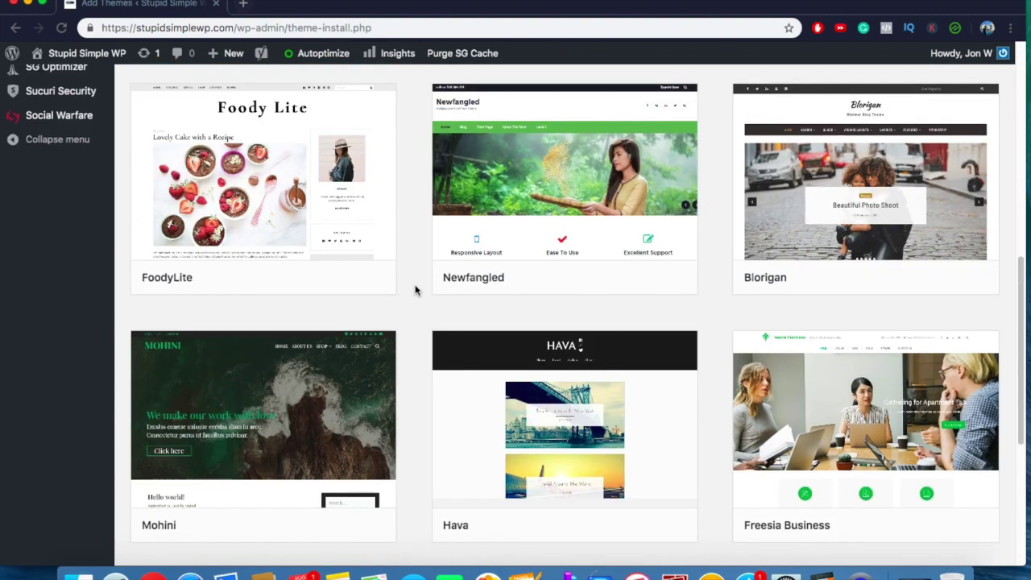
Preview the Newfangled and Mohini themes, closing each preview to return to the theme list.
scroll(414, 288, "up", 1)
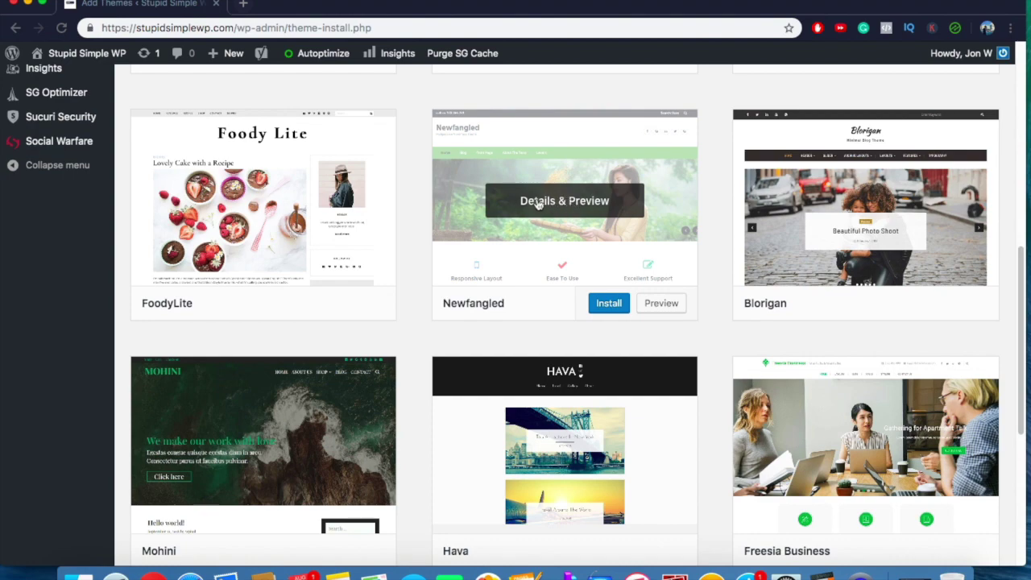
left_click(546, 203)
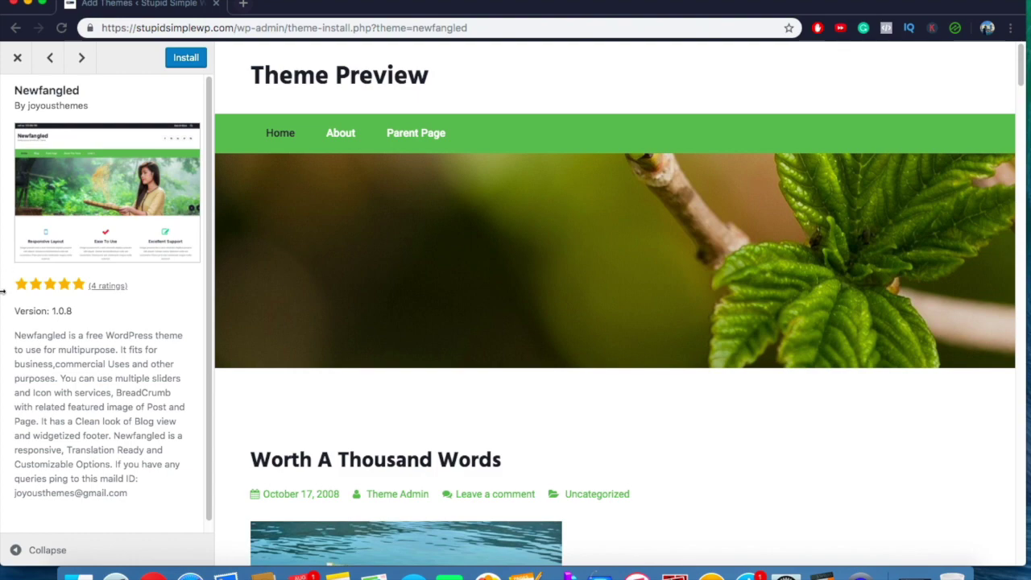
left_click(16, 64)
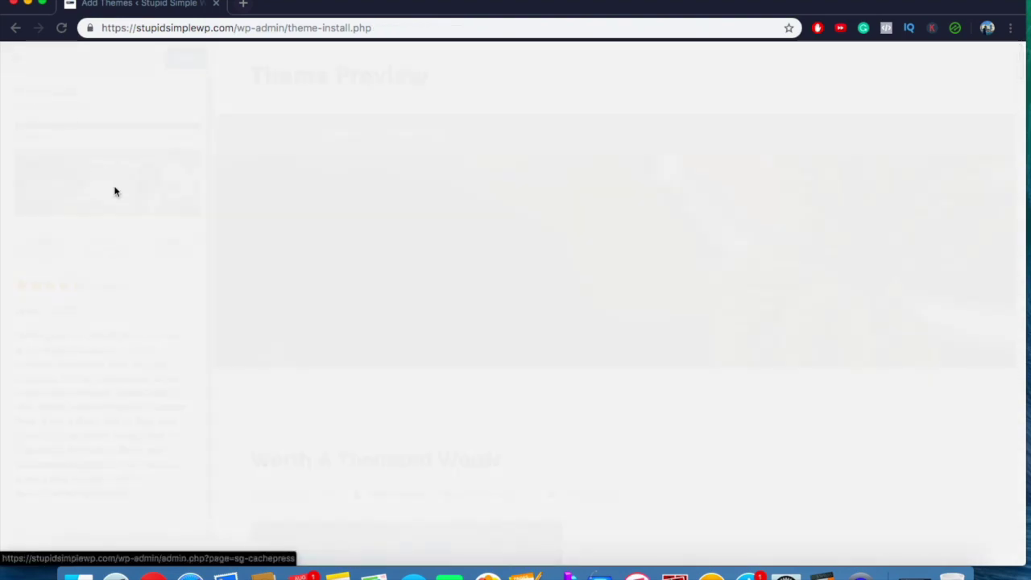
scroll(211, 332, "down", 3)
left_click(266, 344)
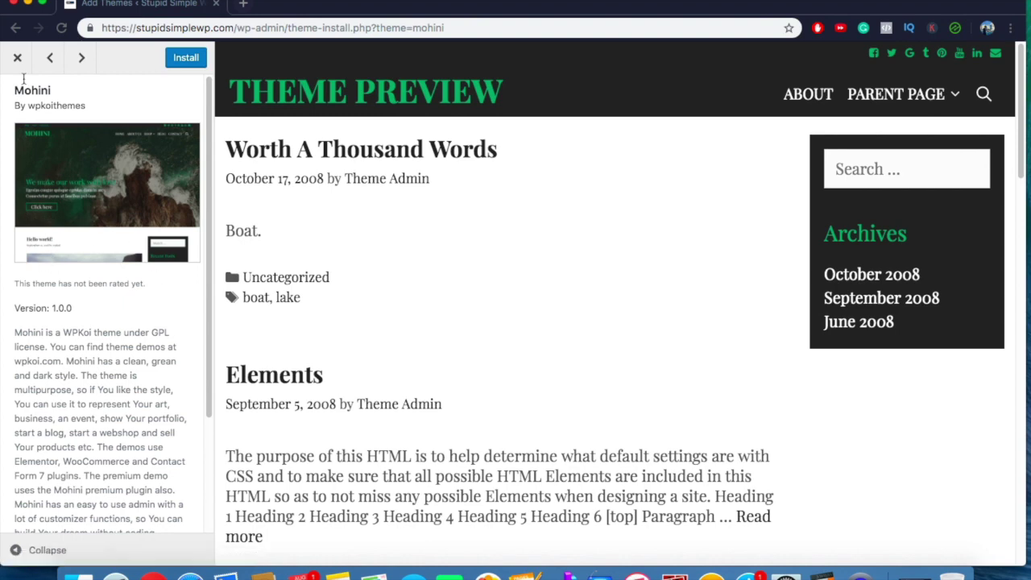
left_click(16, 64)
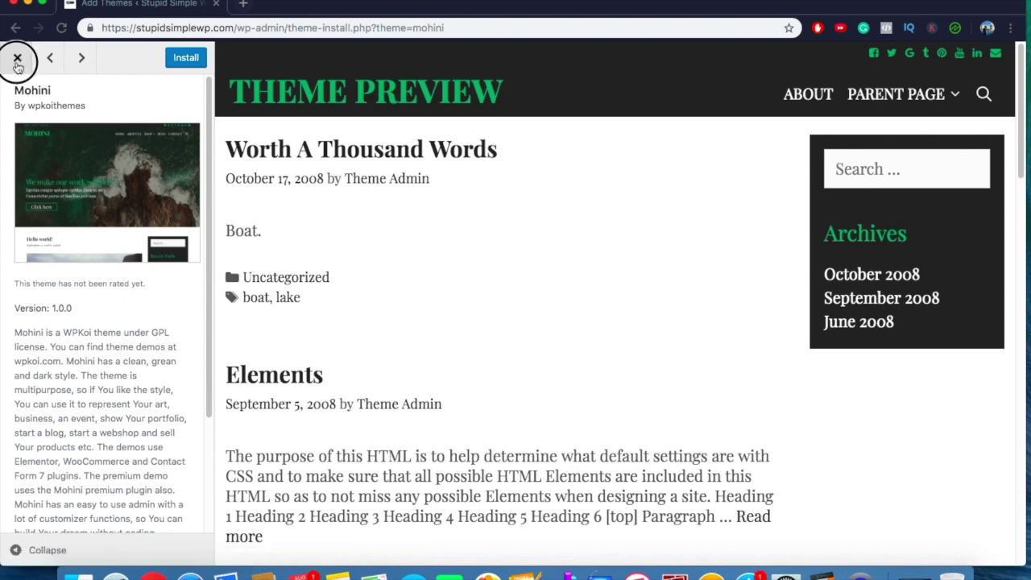
Look over the remaining featured themes, including Whoop and NYSU Magazine, and return to the start of the list.
scroll(524, 379, "down", 3)
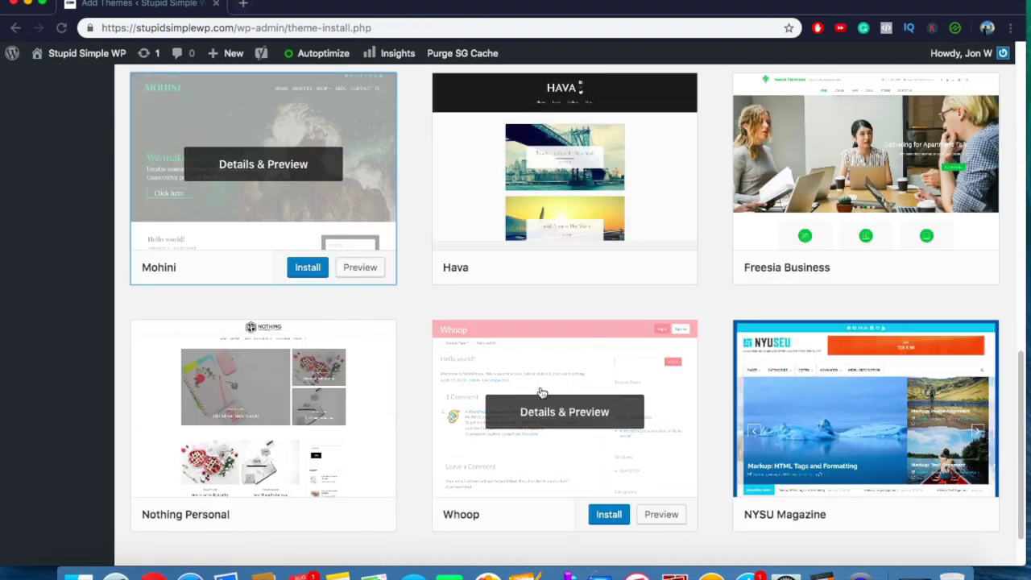
scroll(526, 379, "up", 6)
scroll(526, 378, "up", 4)
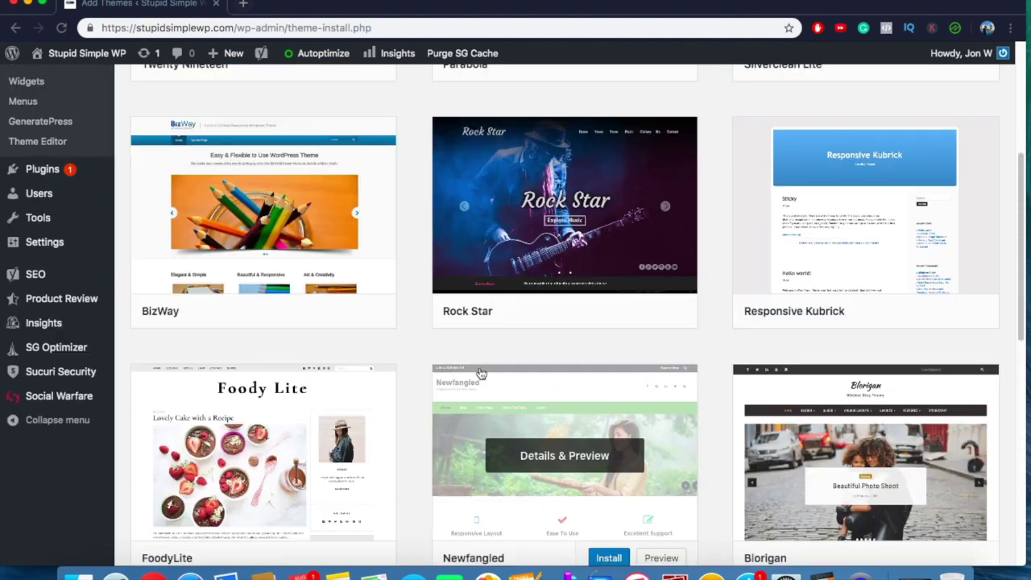
scroll(483, 373, "up", 3)
scroll(412, 367, "up", 3)
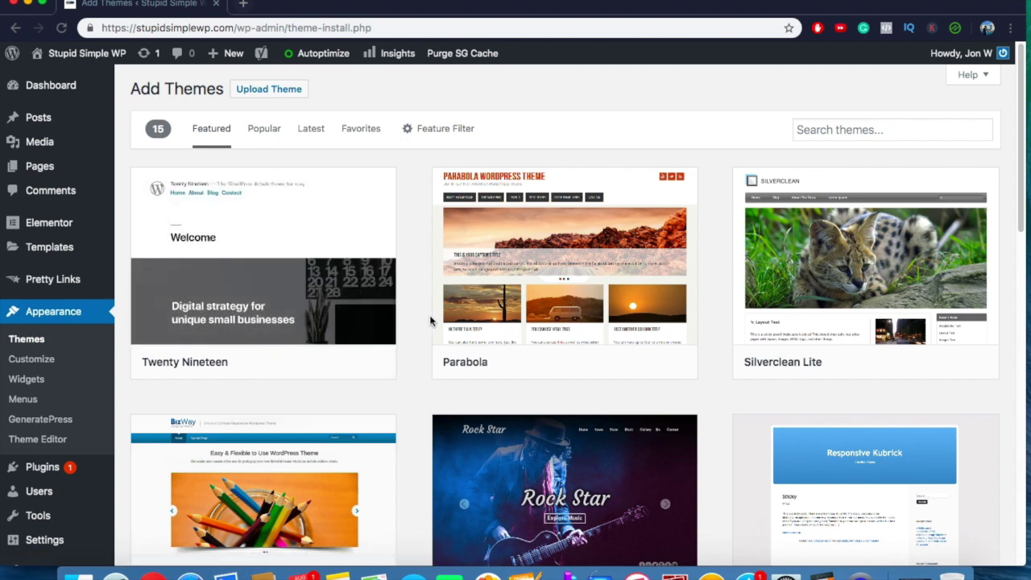
mouse_move(276, 205)
mouse_move(456, 269)
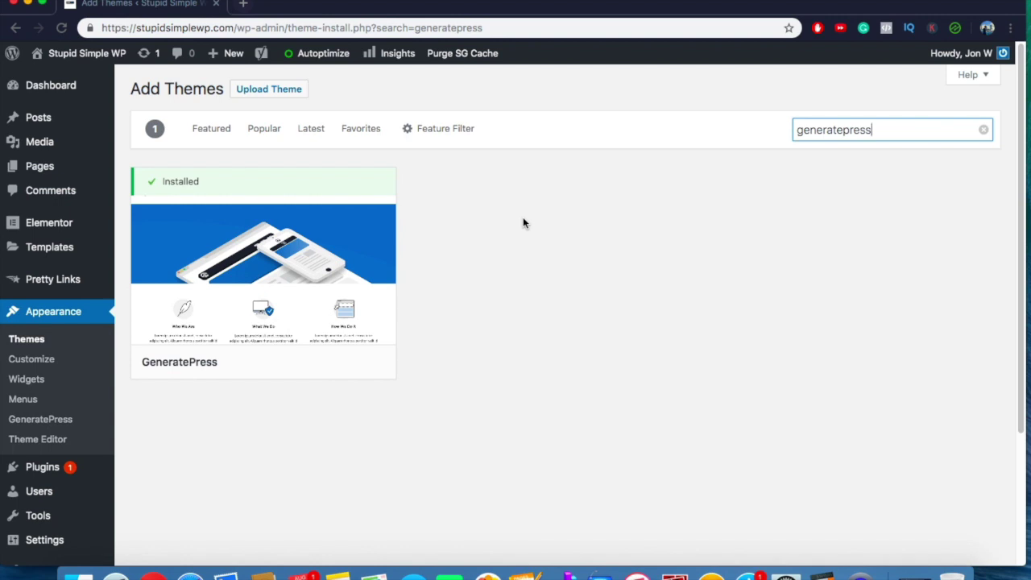
Open WP-Optimize's Database page and bring up its list of database optimizations.
mouse_move(384, 260)
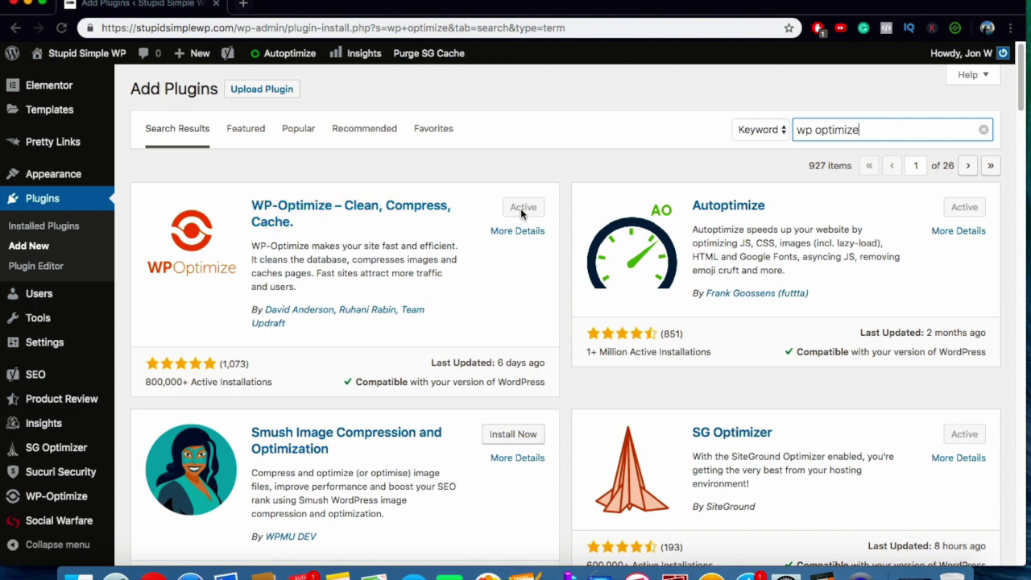
mouse_move(53, 499)
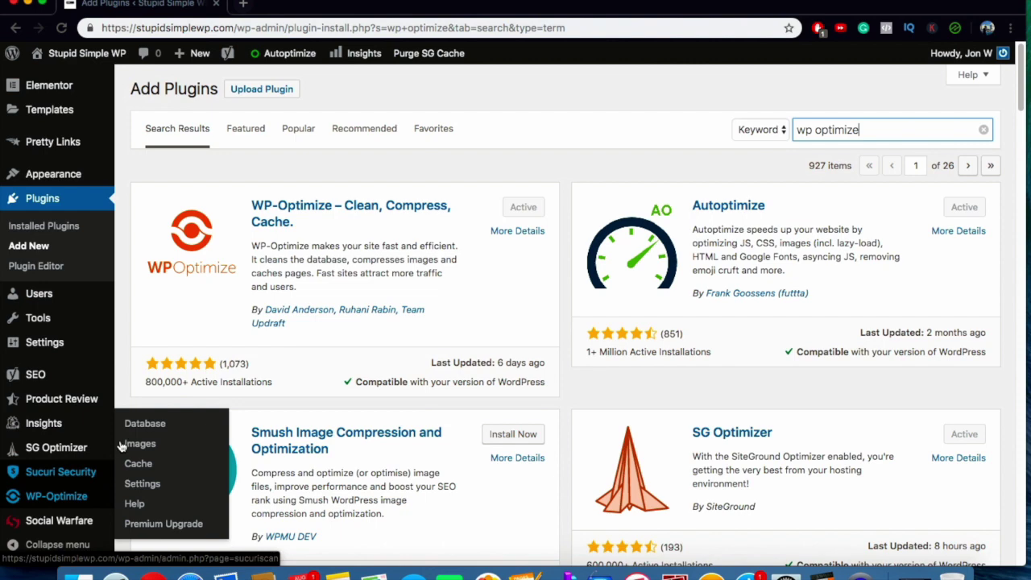
left_click(139, 422)
scroll(366, 388, "down", 2)
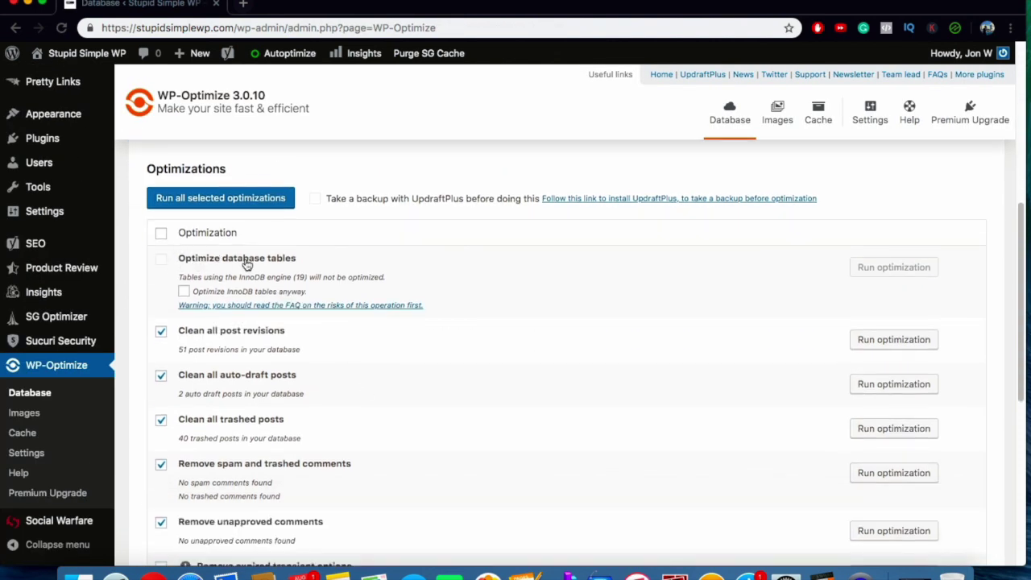
Review WP-Optimize's list of database optimizations, from optimizing tables and cleaning post revisions down to orphaned relationship data, and return to the selected ones.
scroll(193, 303, "down", 1)
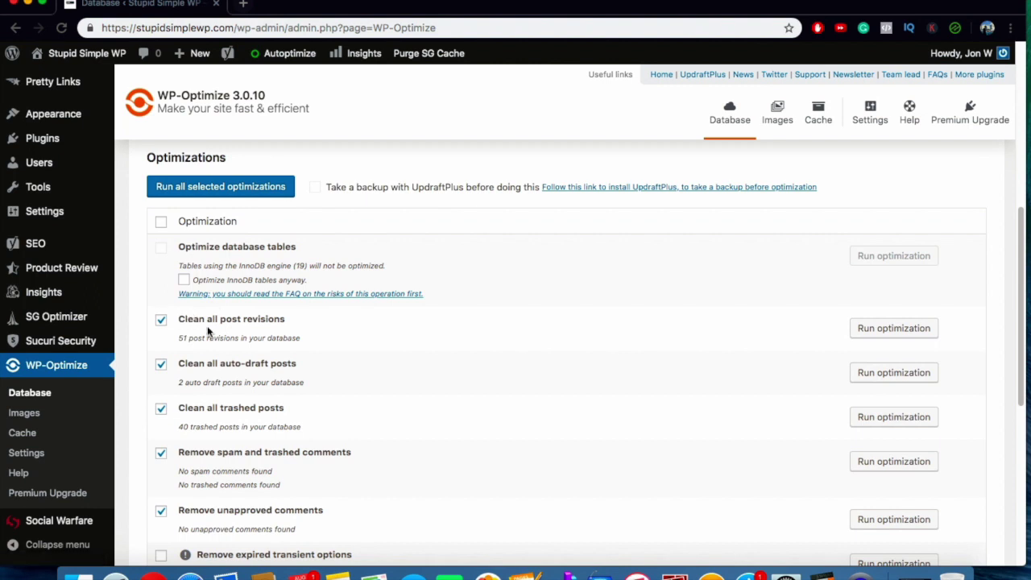
scroll(229, 367, "down", 1)
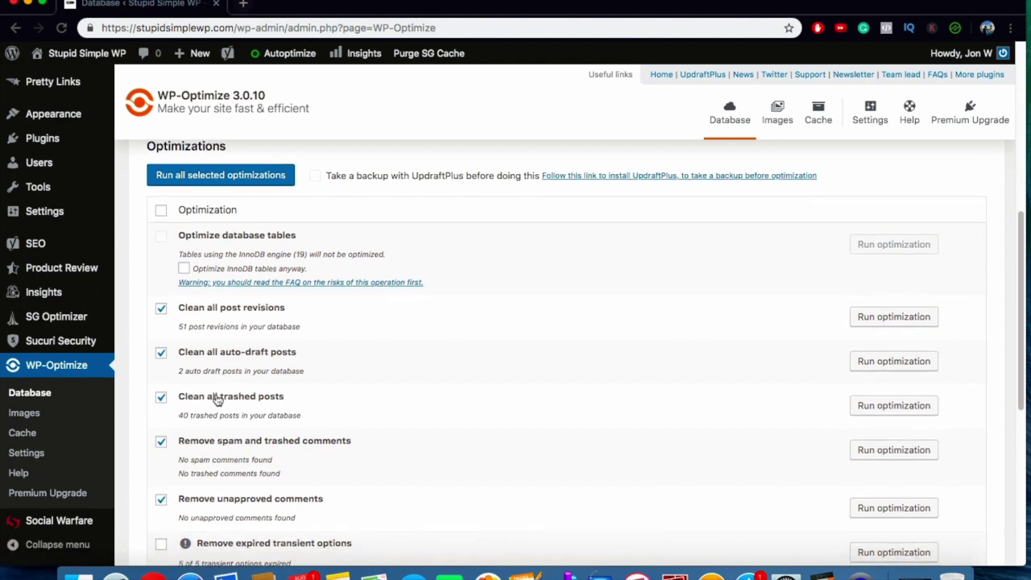
scroll(216, 399, "down", 3)
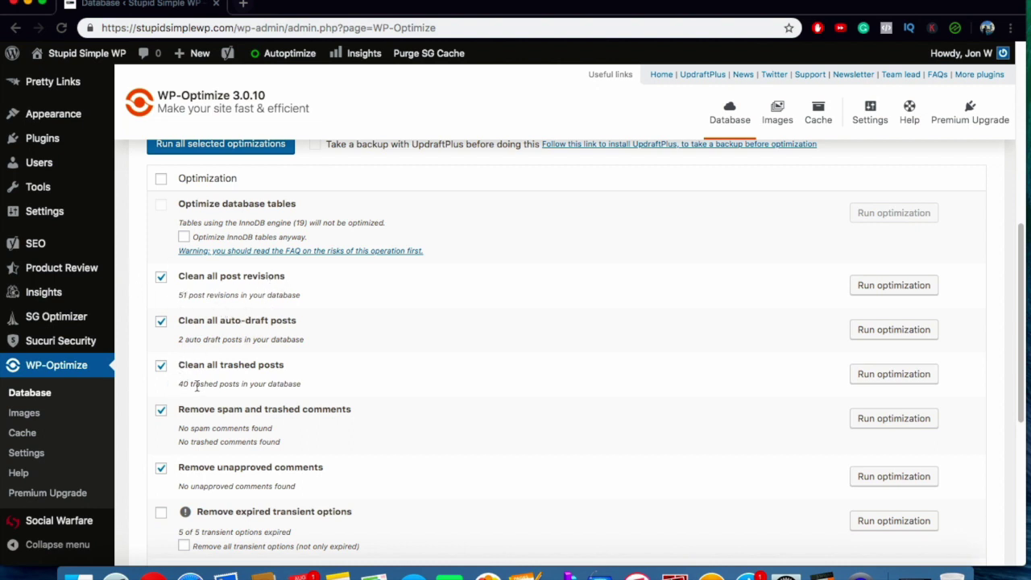
scroll(257, 386, "down", 3)
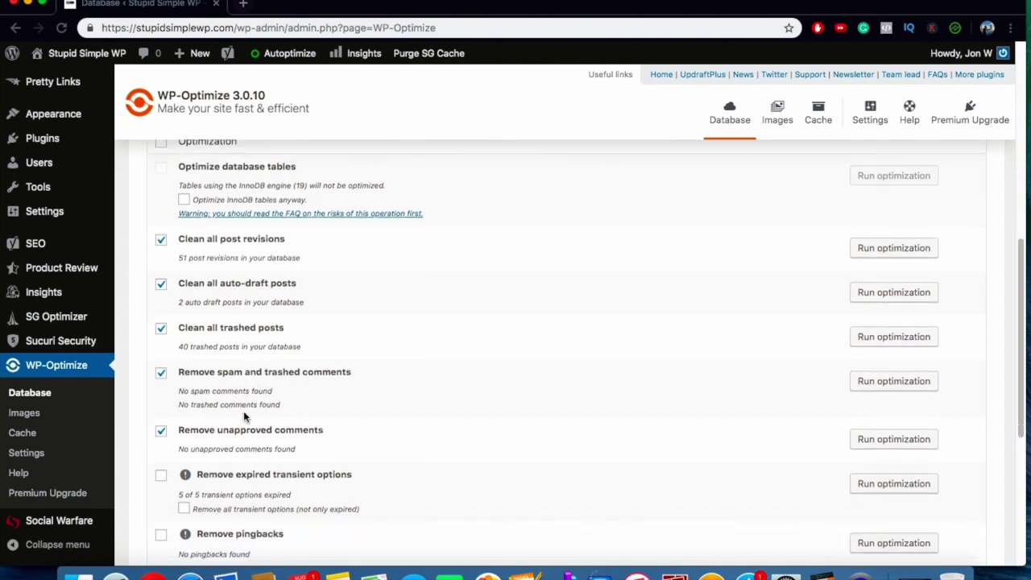
scroll(245, 416, "down", 3)
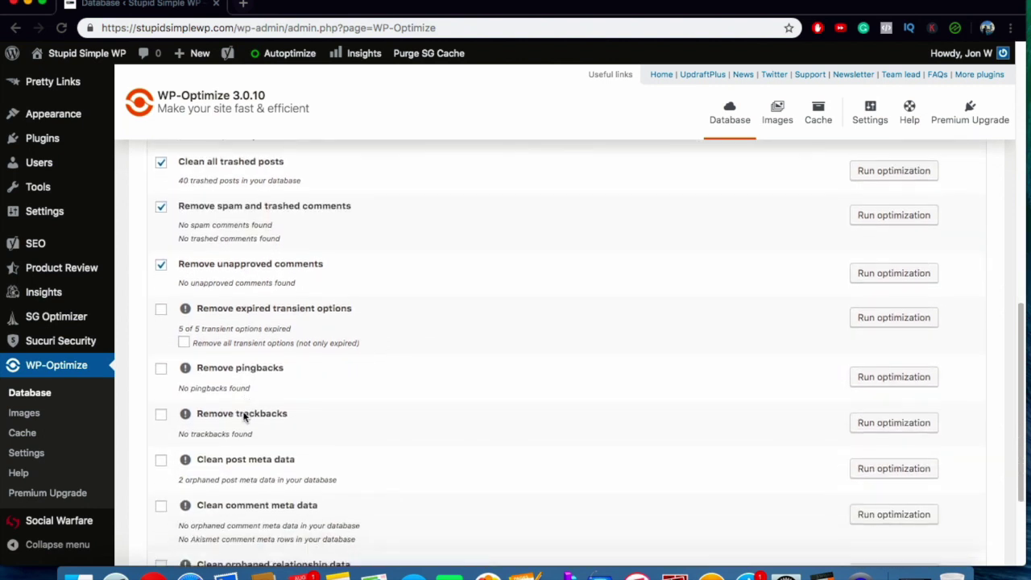
scroll(245, 417, "down", 1)
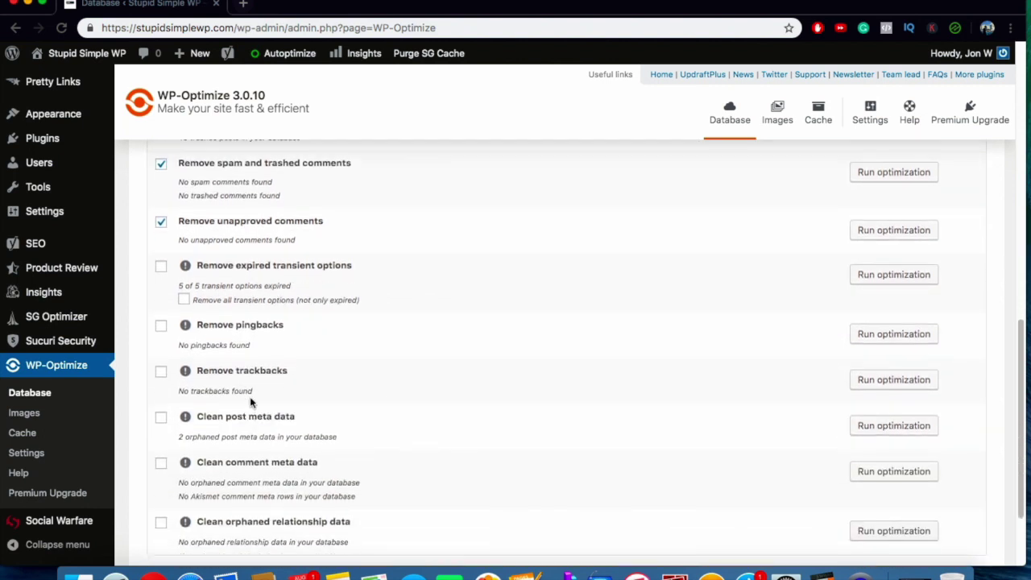
scroll(249, 399, "up", 5)
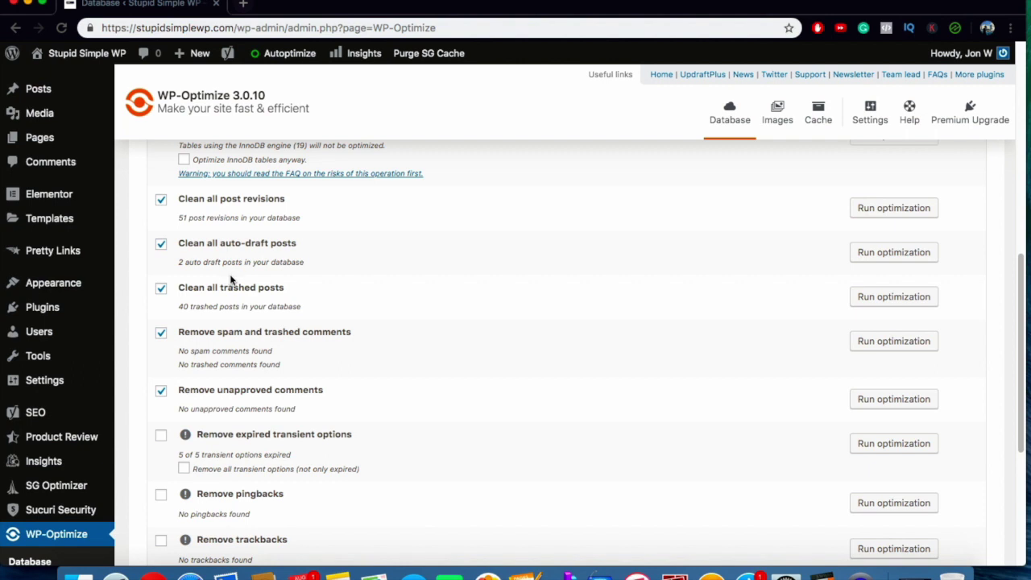
scroll(230, 323, "up", 3)
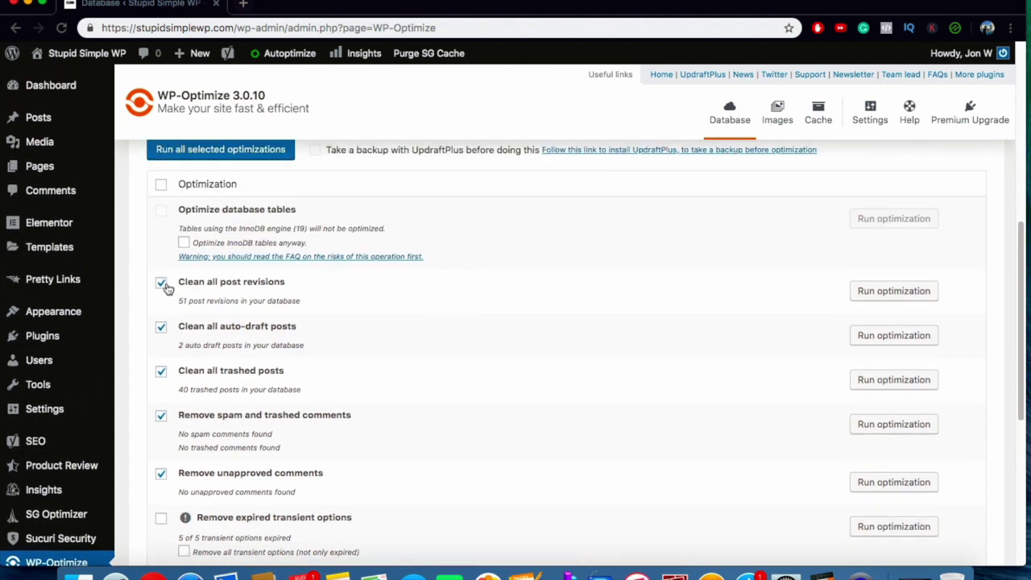
scroll(166, 373, "down", 1)
scroll(167, 381, "down", 1)
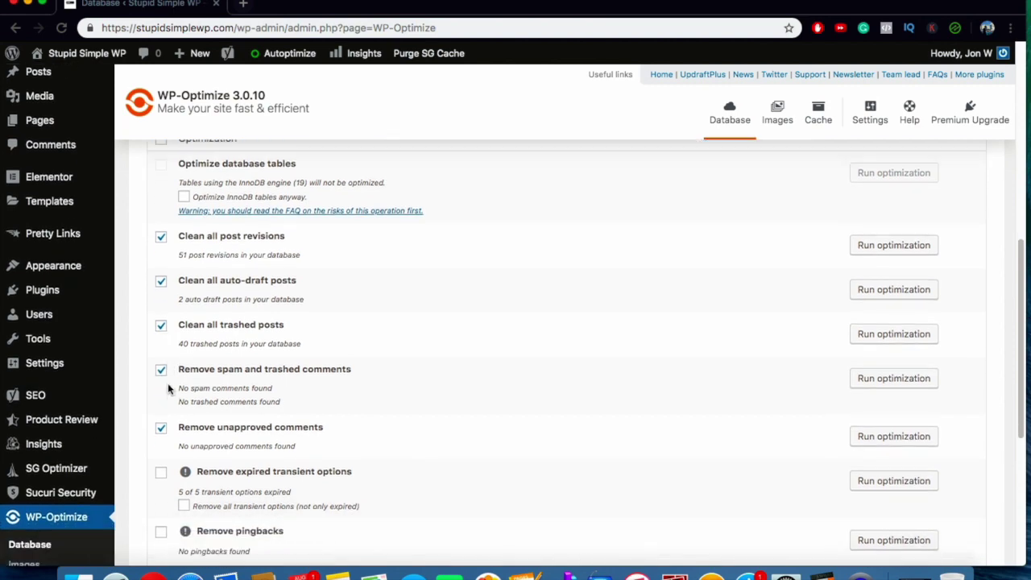
scroll(168, 403, "up", 2)
scroll(167, 431, "down", 5)
scroll(169, 465, "up", 4)
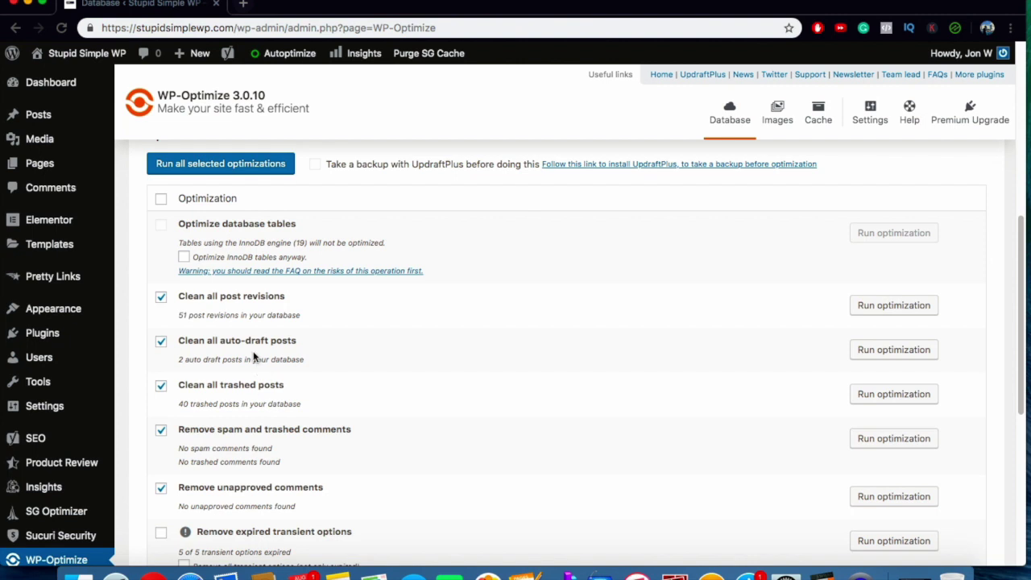
Deactivate the WP-Optimize plugin from the installed plugins list.
mouse_move(61, 334)
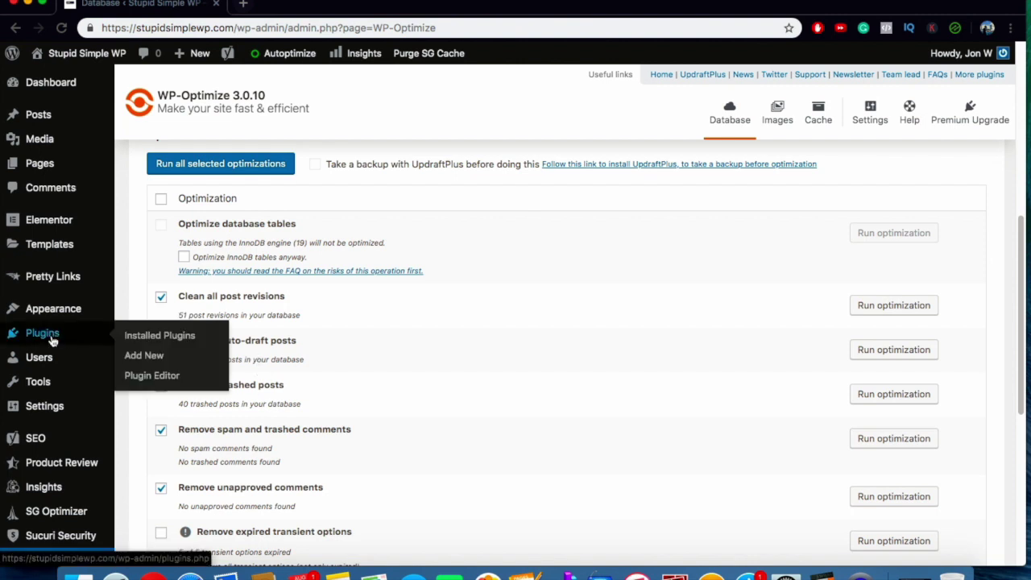
left_click(150, 342)
scroll(287, 368, "down", 15)
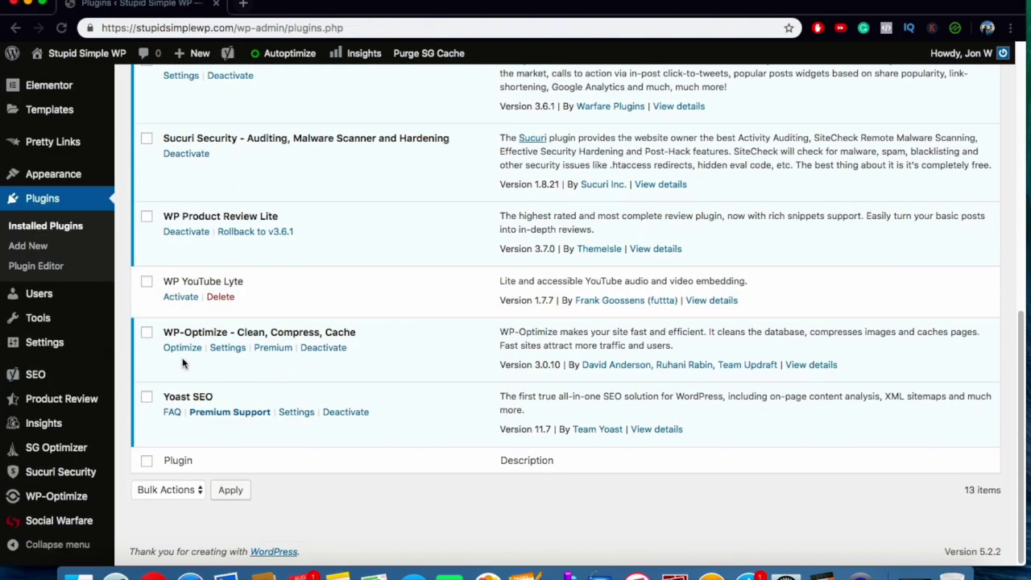
left_click(321, 350)
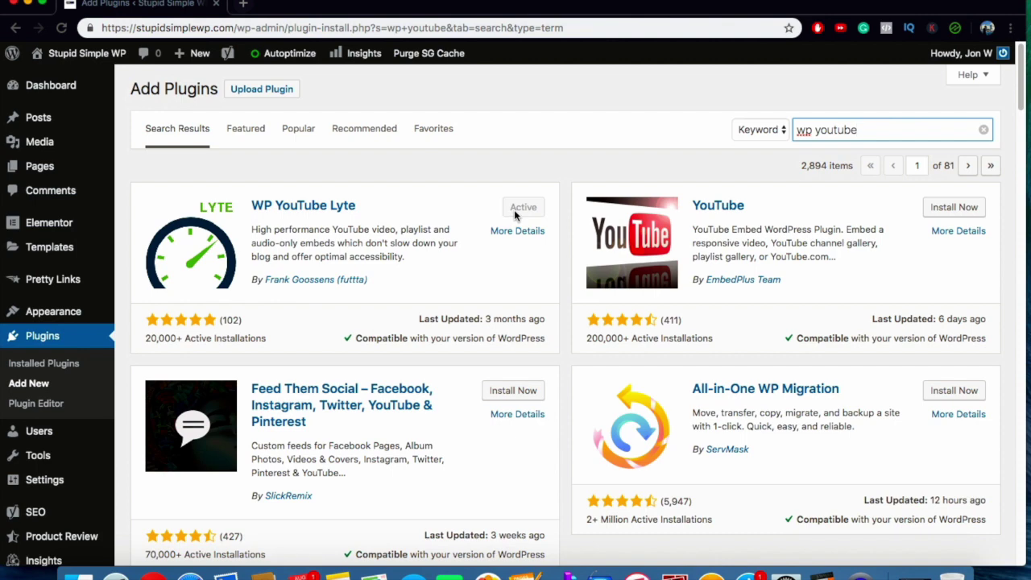
Open the WP YouTube Lyte settings and review the player size, position, HD, microdata and thumbnail caching options.
mouse_move(39, 488)
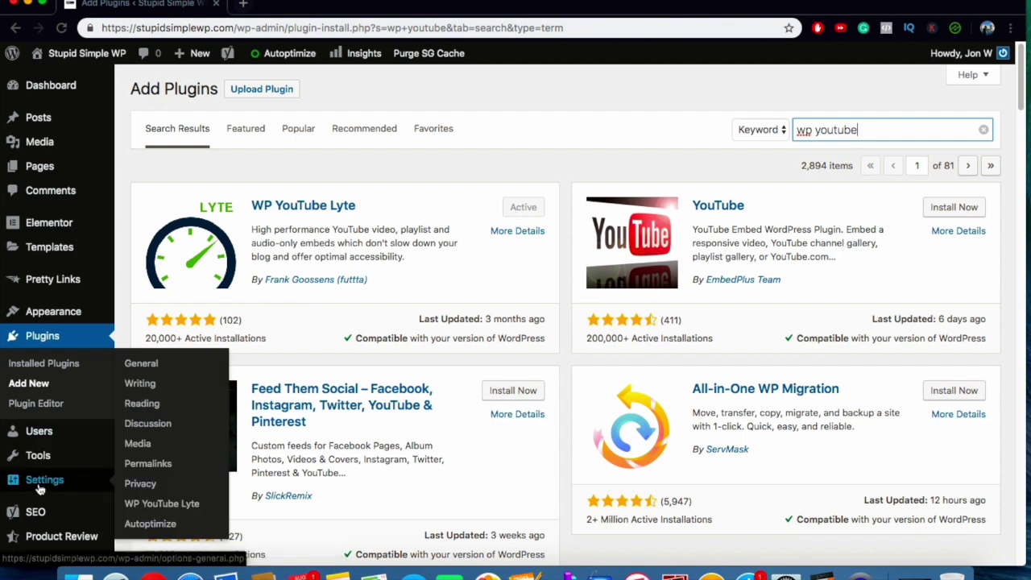
left_click(169, 503)
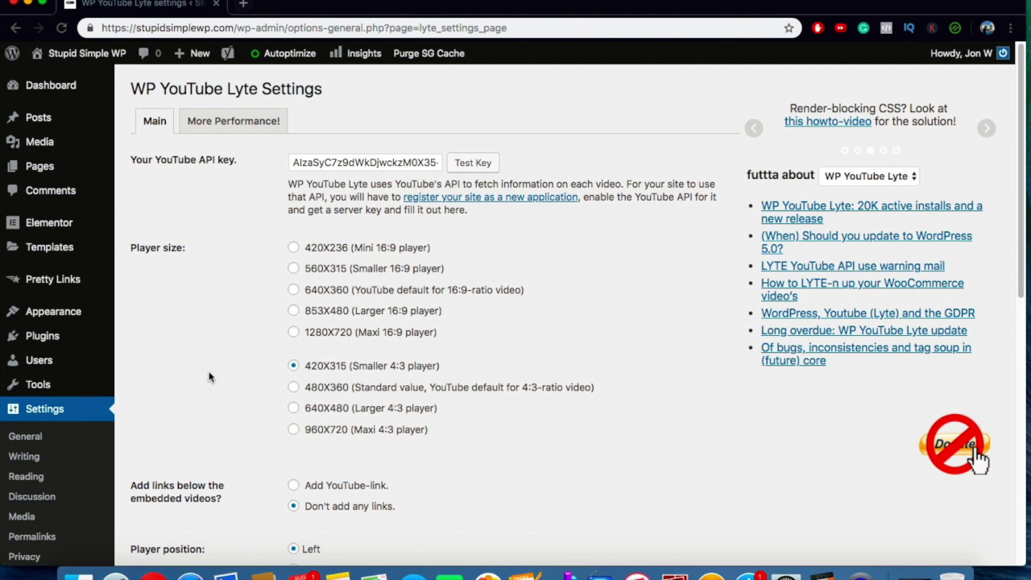
scroll(290, 407, "down", 2)
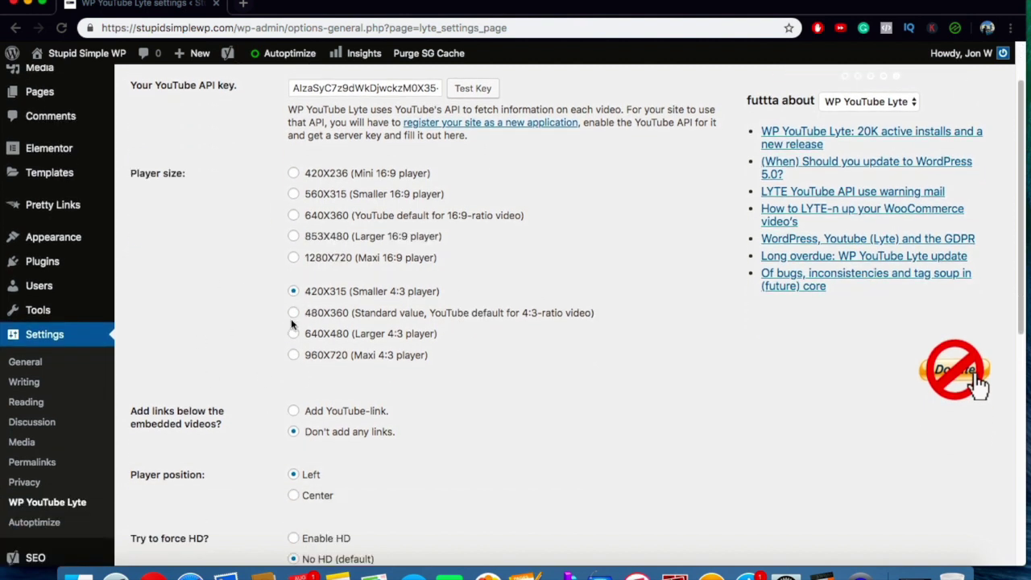
scroll(241, 354, "down", 3)
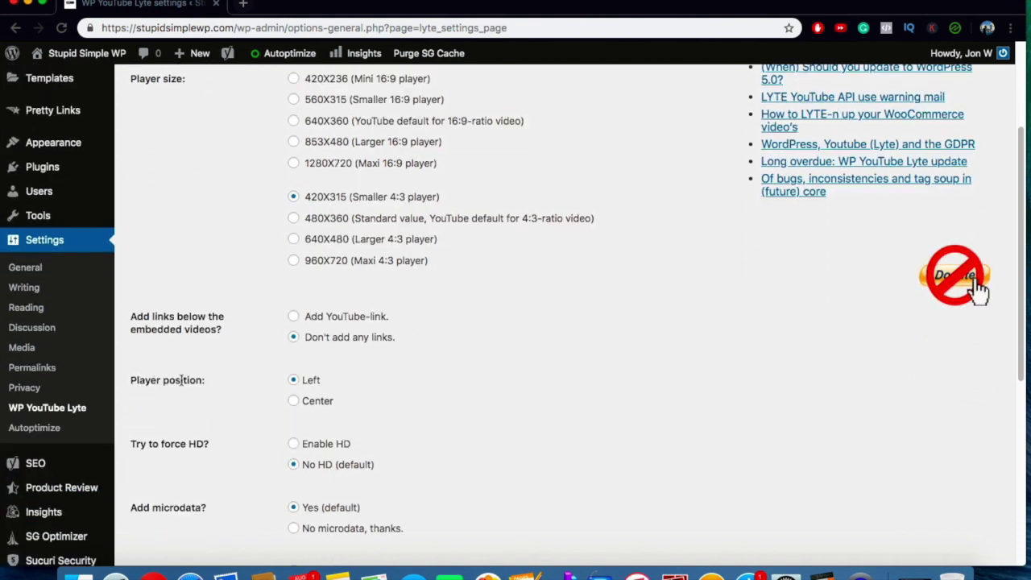
scroll(267, 417, "down", 9)
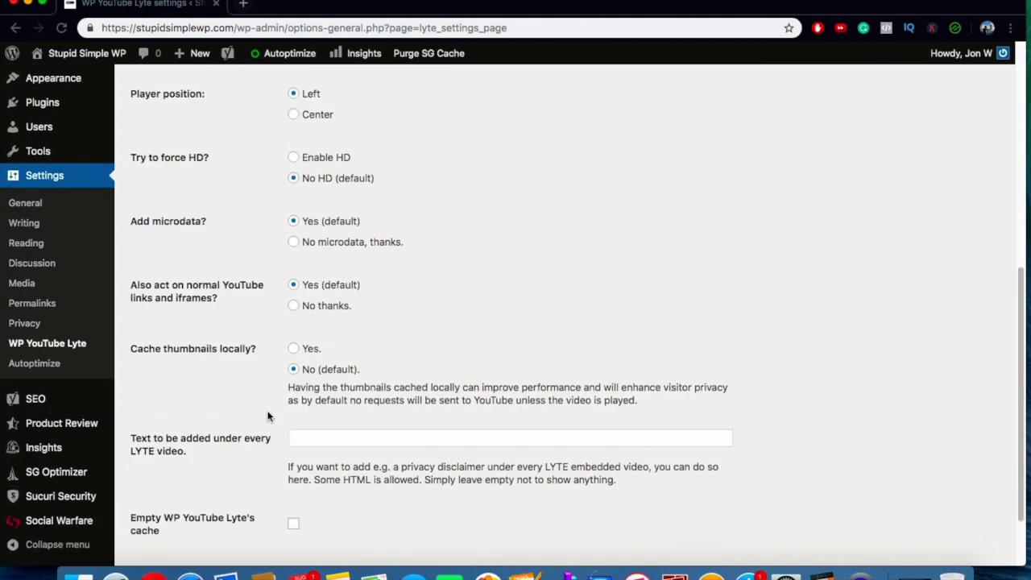
scroll(268, 416, "down", 3)
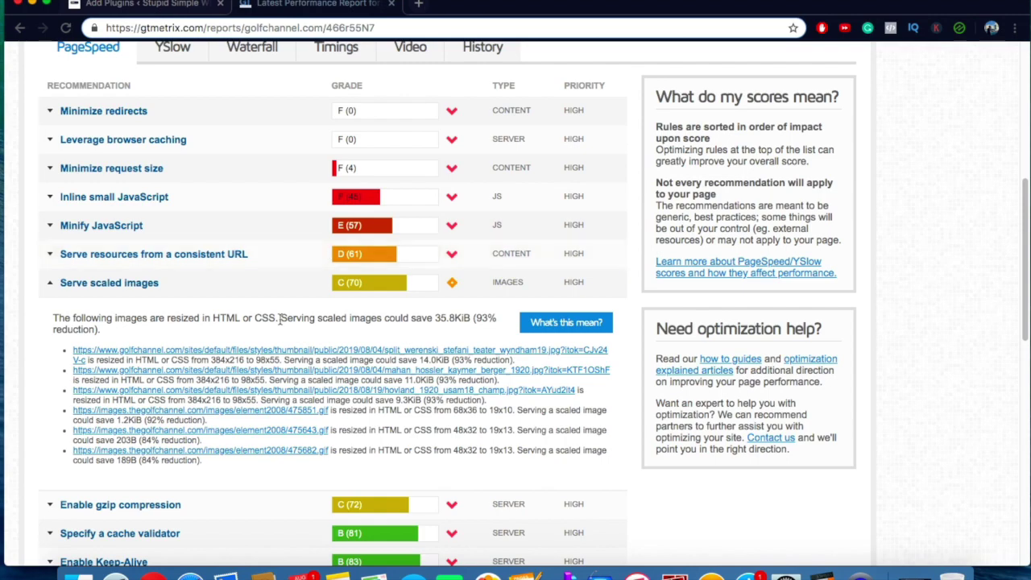
Examine the Serve scaled images recommendation in the GTmetrix PageSpeed report for golfchannel.com, collapsing and re-expanding its details.
scroll(270, 326, "up", 5)
scroll(81, 230, "down", 5)
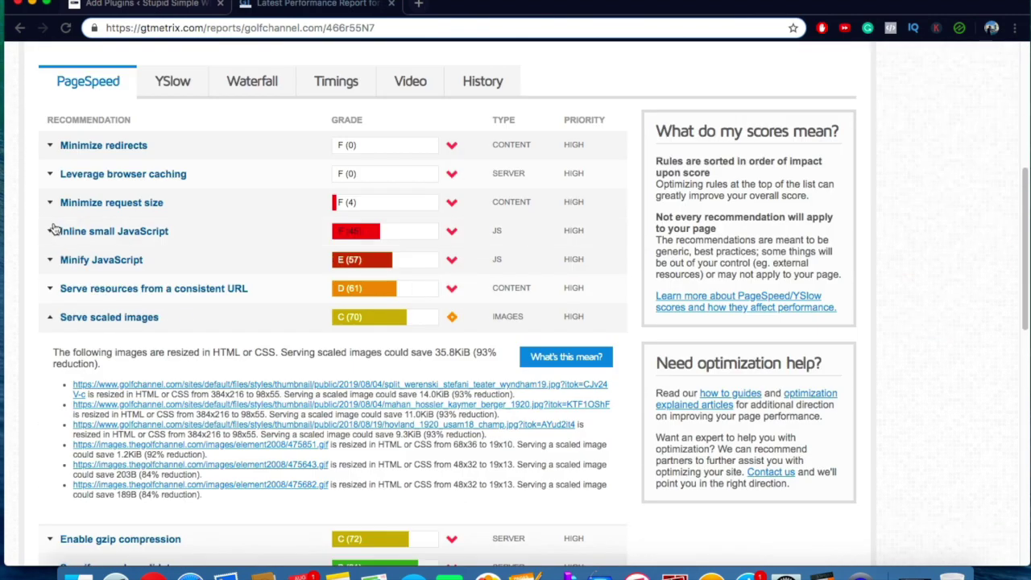
left_click(51, 320)
left_click(51, 321)
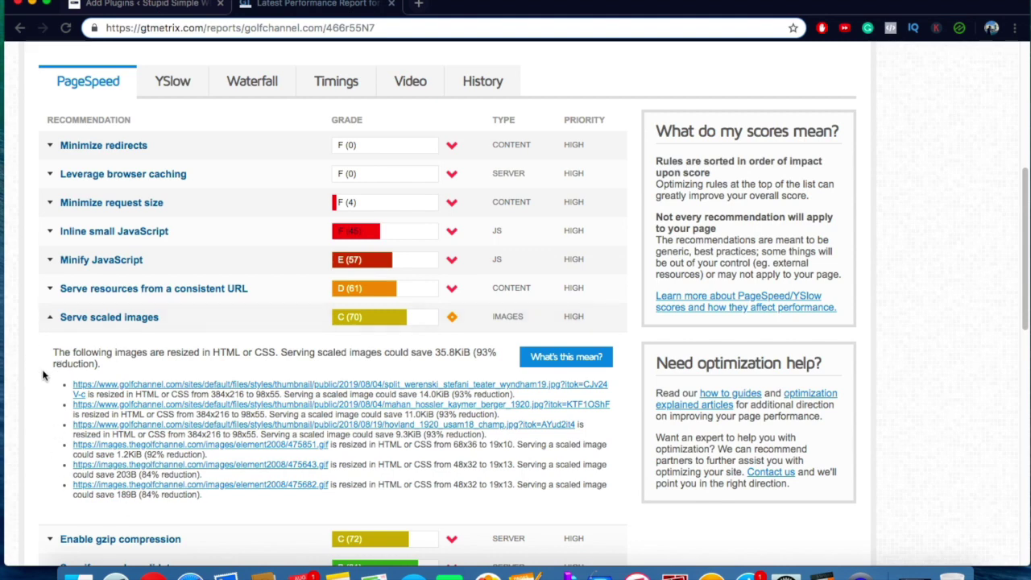
Return to the WordPress Add Plugins page and open the Imsanity settings to view its maximum image dimensions and conversion options.
left_click(139, 5)
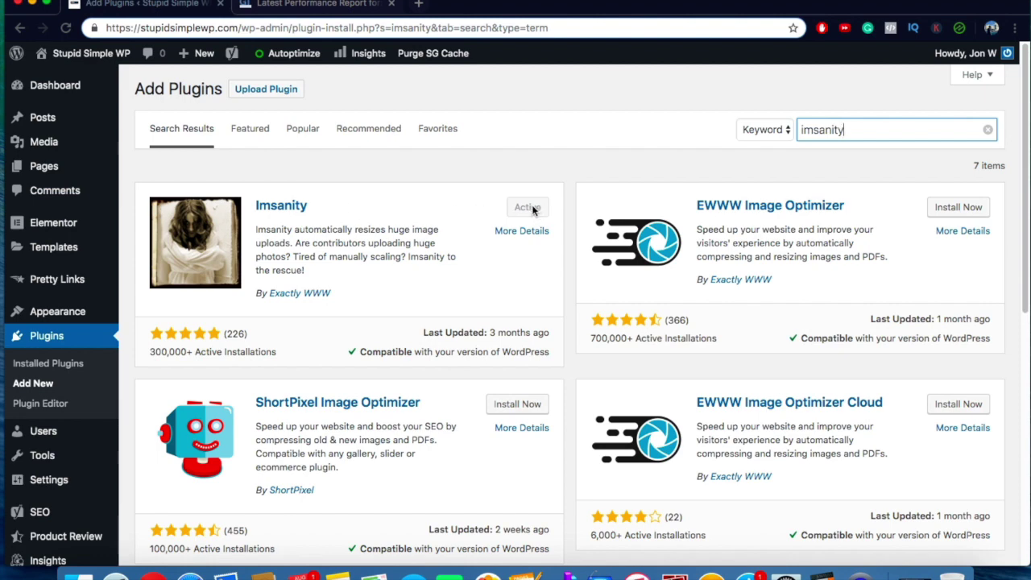
mouse_move(66, 482)
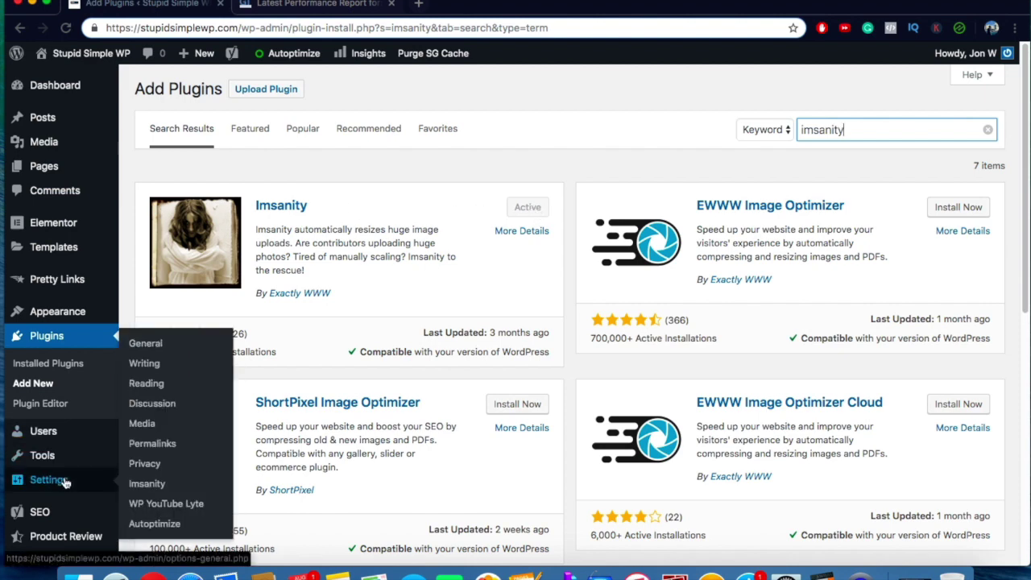
left_click(153, 484)
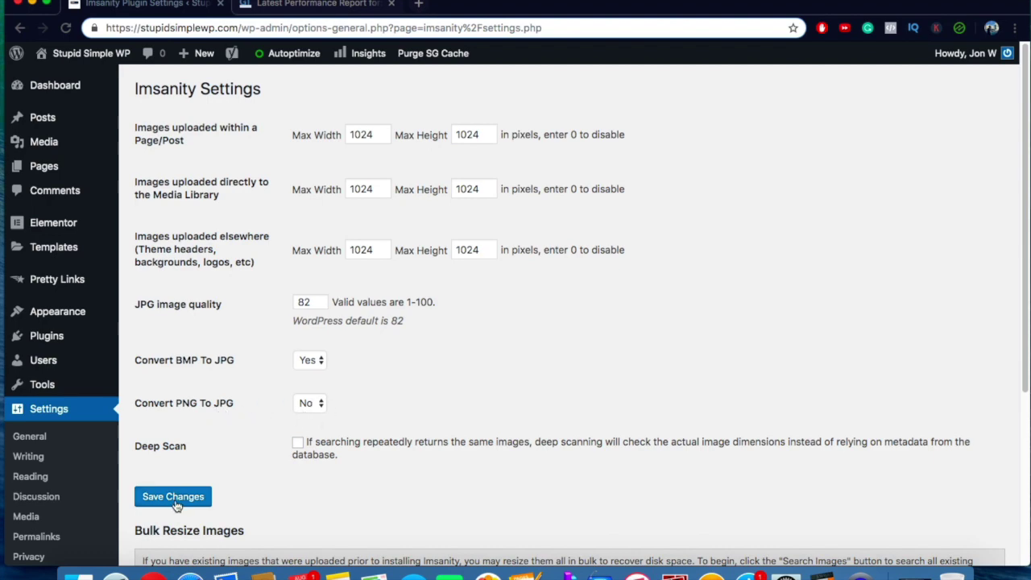
Search the existing uploads for oversized images with Imsanity's Bulk Resize Images and review the resulting list.
scroll(283, 479, "down", 5)
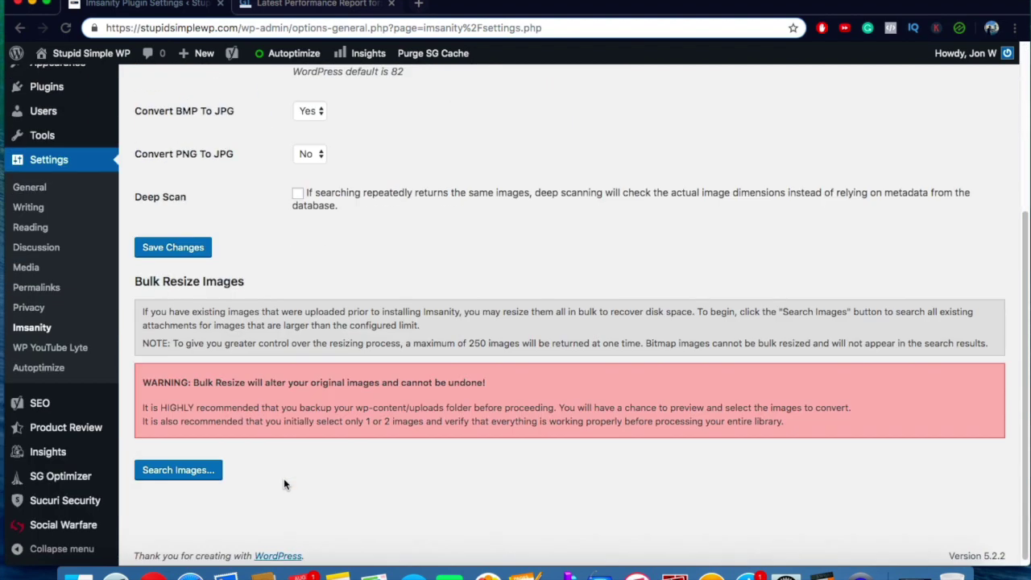
left_click(173, 473)
scroll(145, 487, "down", 4)
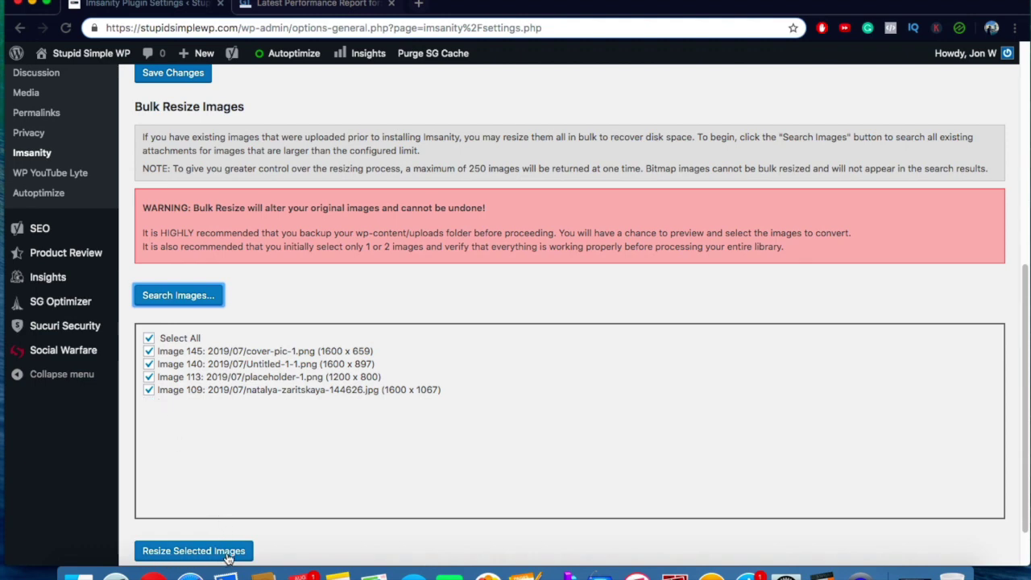
scroll(321, 254, "down", 2)
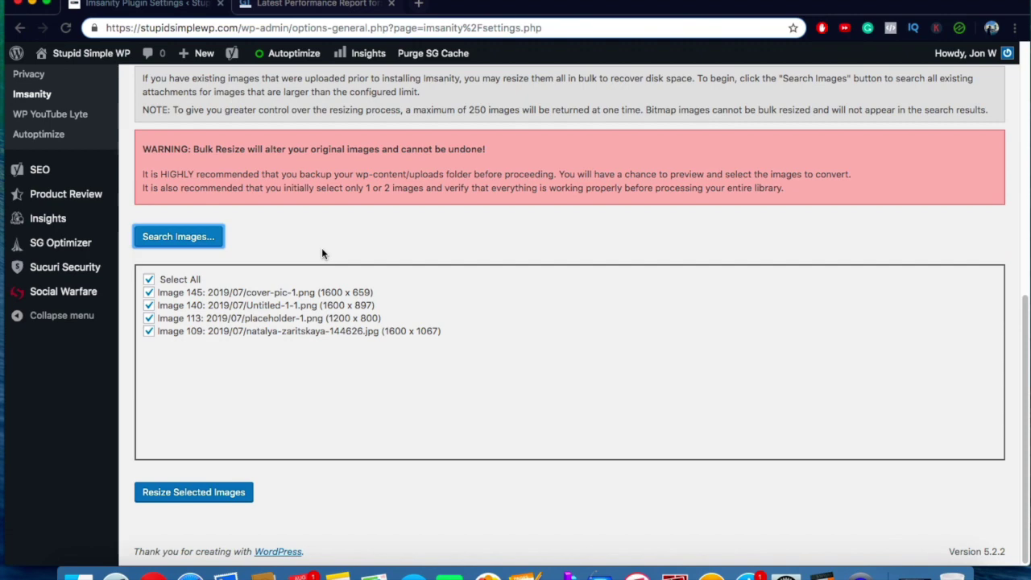
scroll(315, 278, "up", 5)
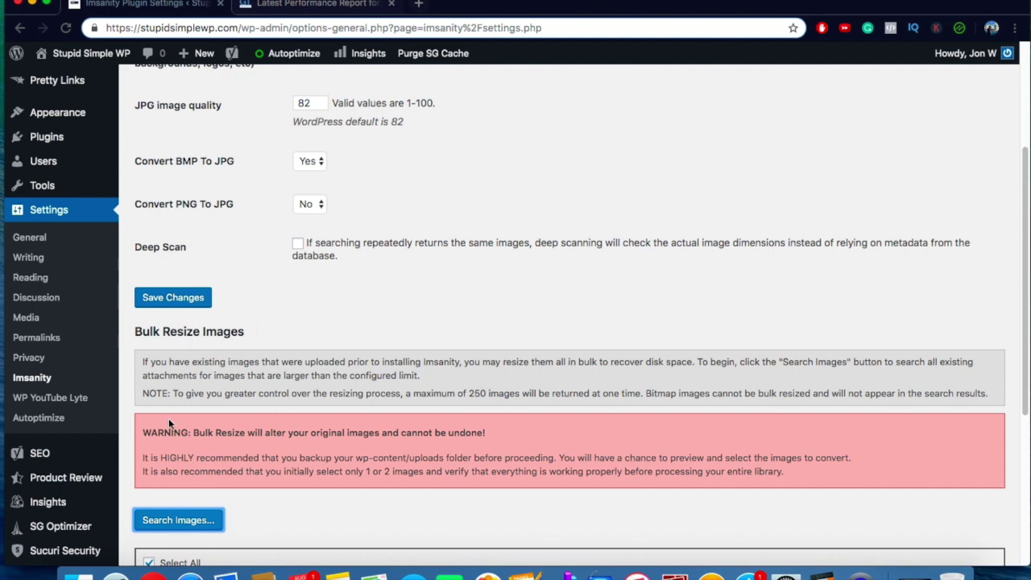
Look through the installed plugins list from Autoptimize to Yoast SEO, checking which plugins are active or inactive.
left_click(71, 525)
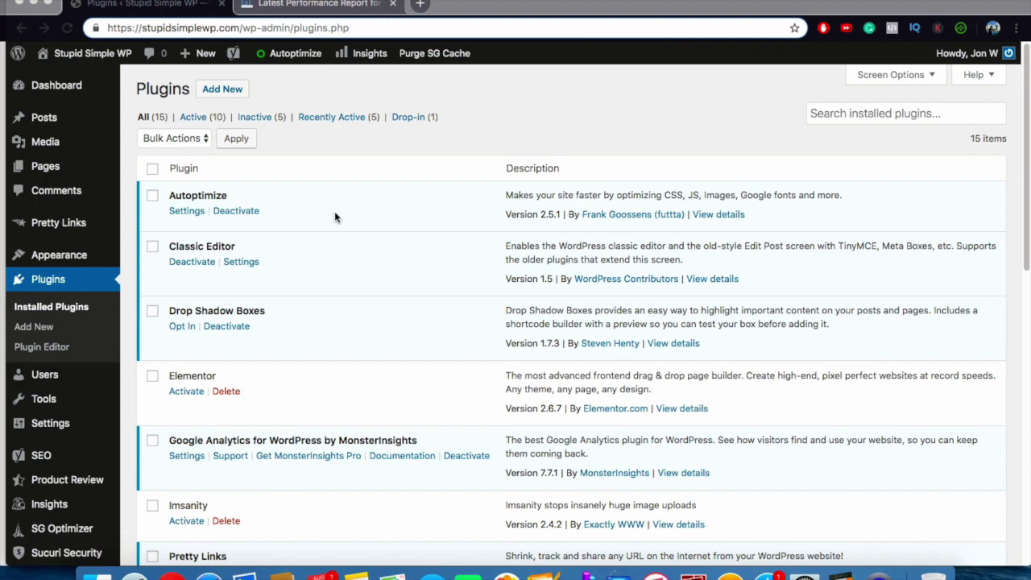
scroll(391, 318, "down", 4)
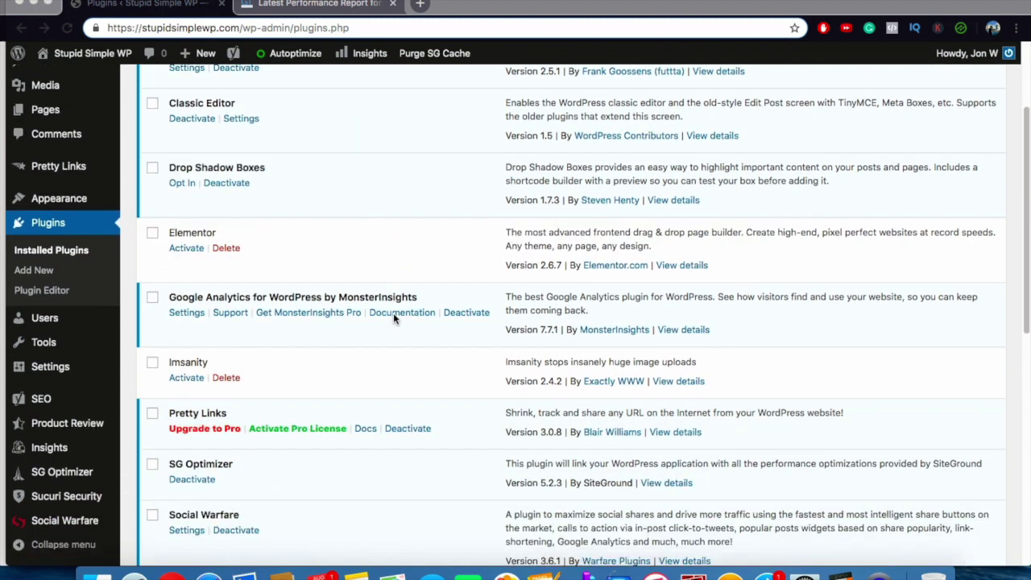
scroll(394, 315, "down", 2)
scroll(411, 316, "up", 5)
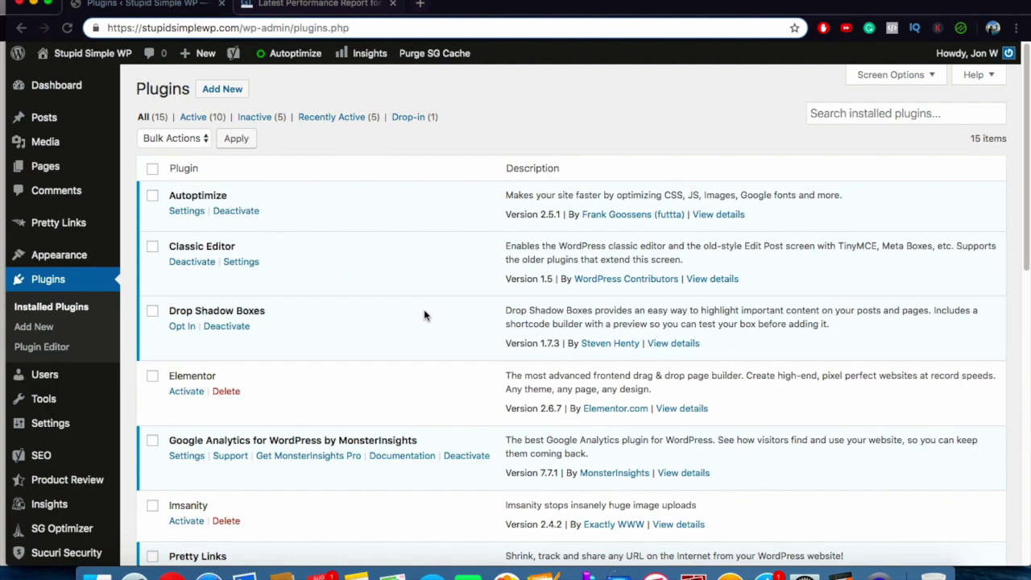
scroll(346, 324, "down", 6)
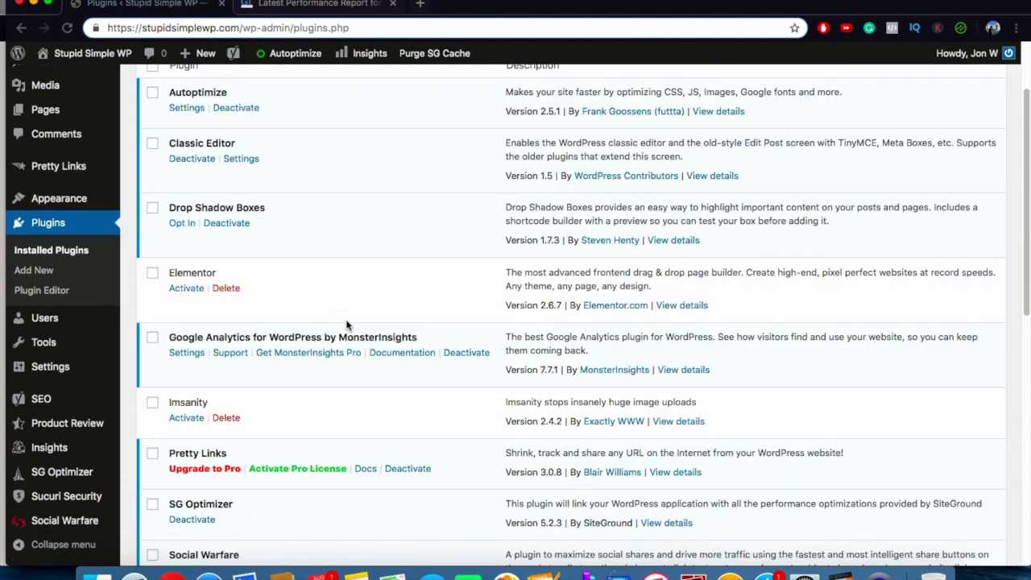
scroll(205, 431, "down", 8)
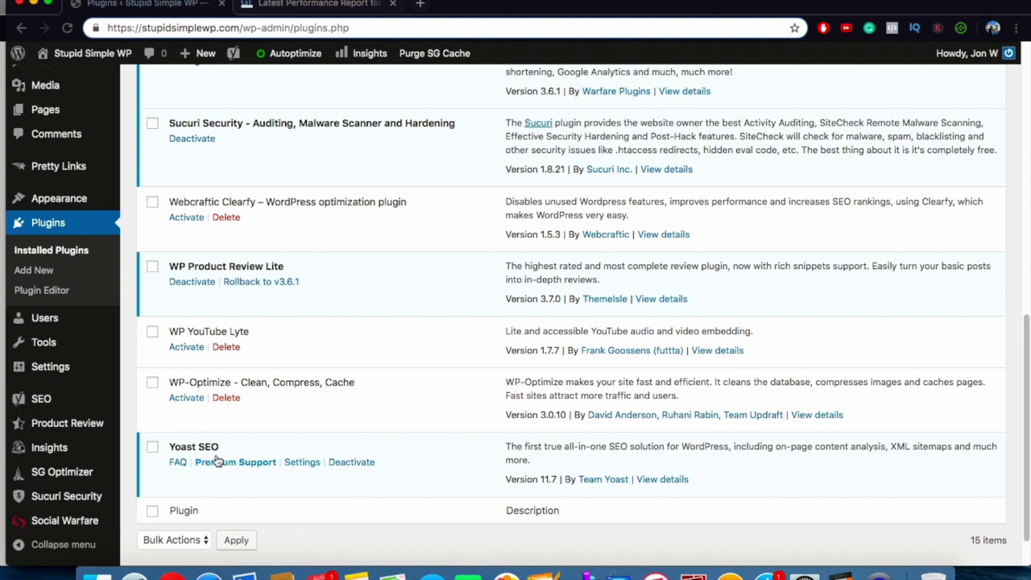
scroll(296, 421, "up", 2)
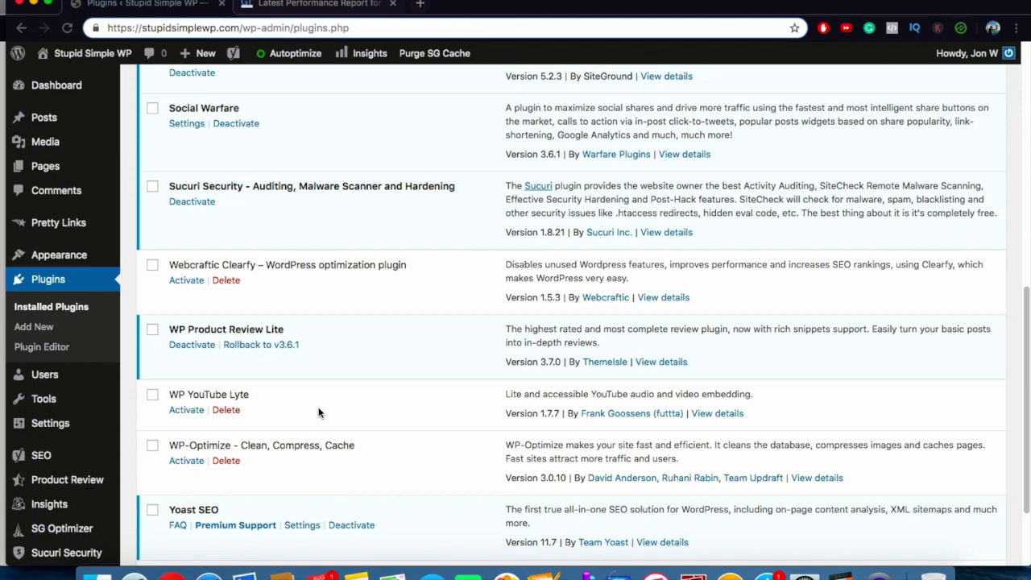
scroll(319, 414, "up", 4)
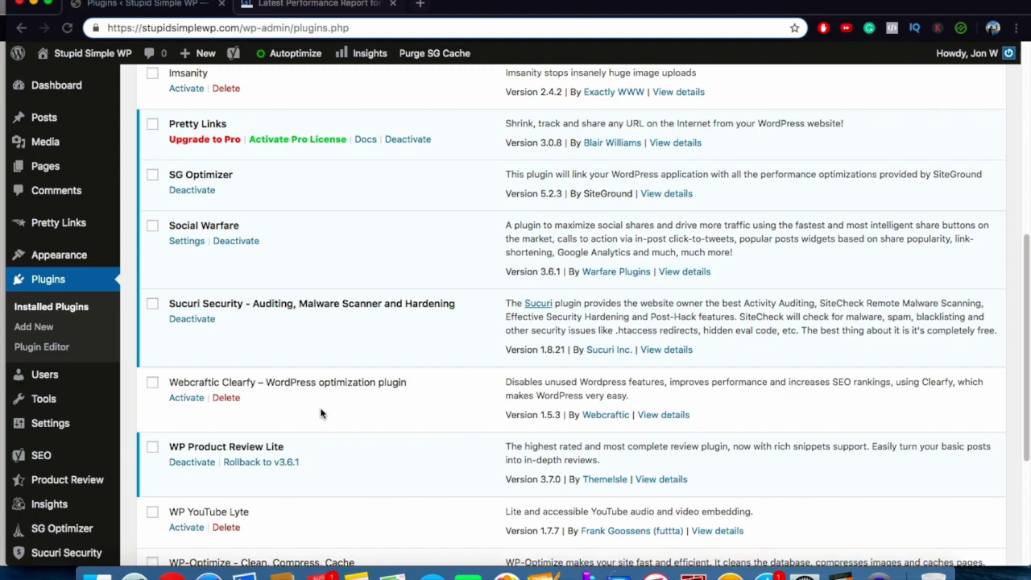
Review the installed plugins list again, comparing the speed-related plugins such as Autoptimize and SG Optimizer with the other entries.
scroll(321, 414, "up", 2)
scroll(320, 413, "up", 2)
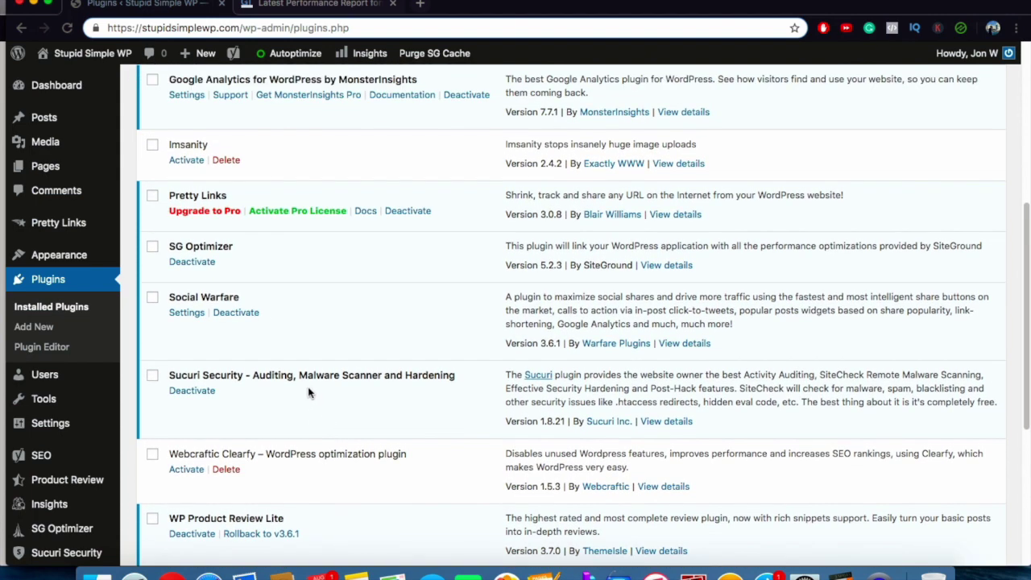
scroll(304, 407, "up", 7)
scroll(304, 407, "up", 4)
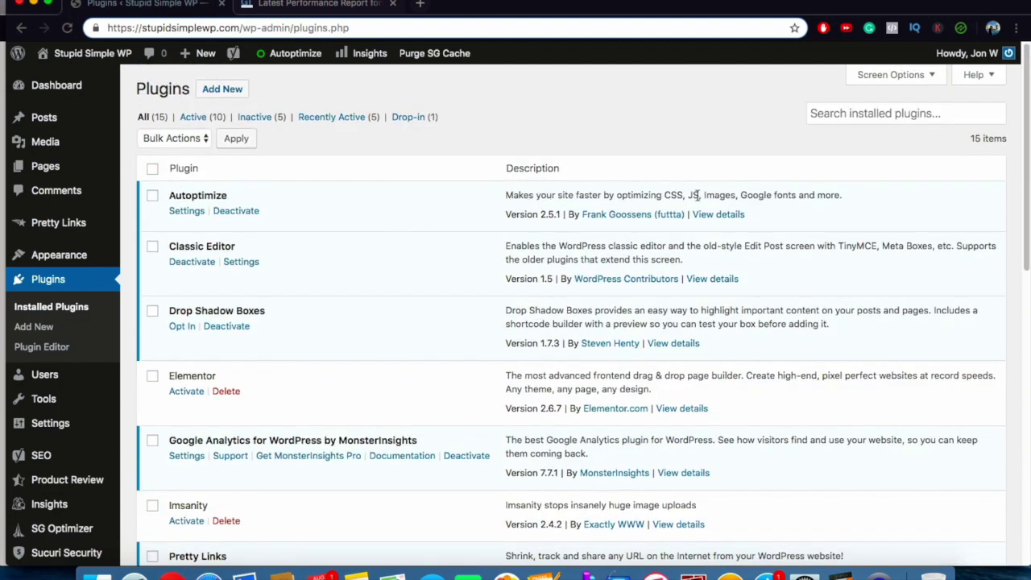
scroll(282, 339, "down", 6)
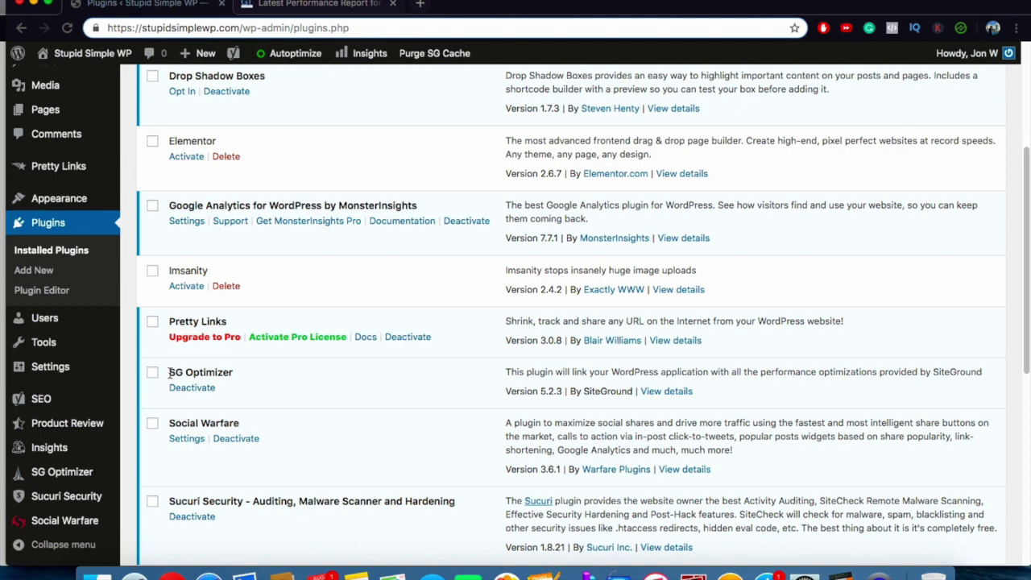
scroll(192, 374, "up", 6)
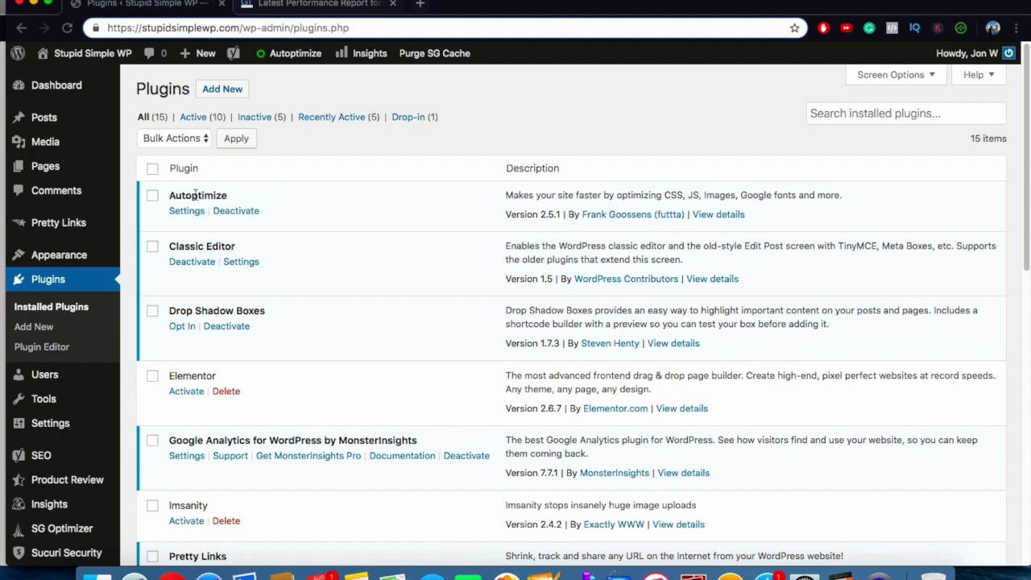
scroll(214, 240, "down", 3)
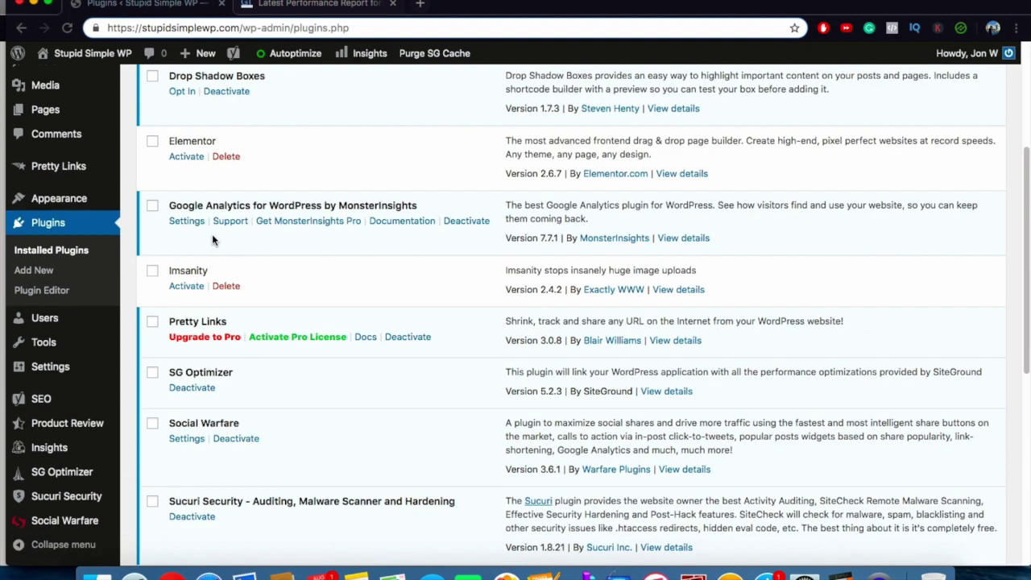
scroll(203, 372, "up", 1)
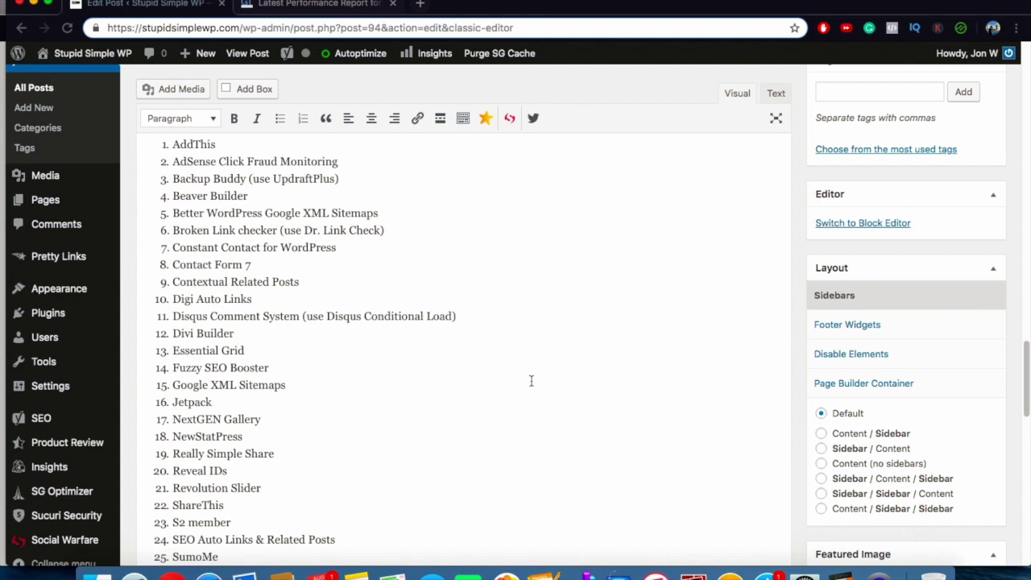
Read through the numbered list of plugins in the post draft, from AddThis to Yuzo Related Posts.
scroll(479, 381, "down", 10)
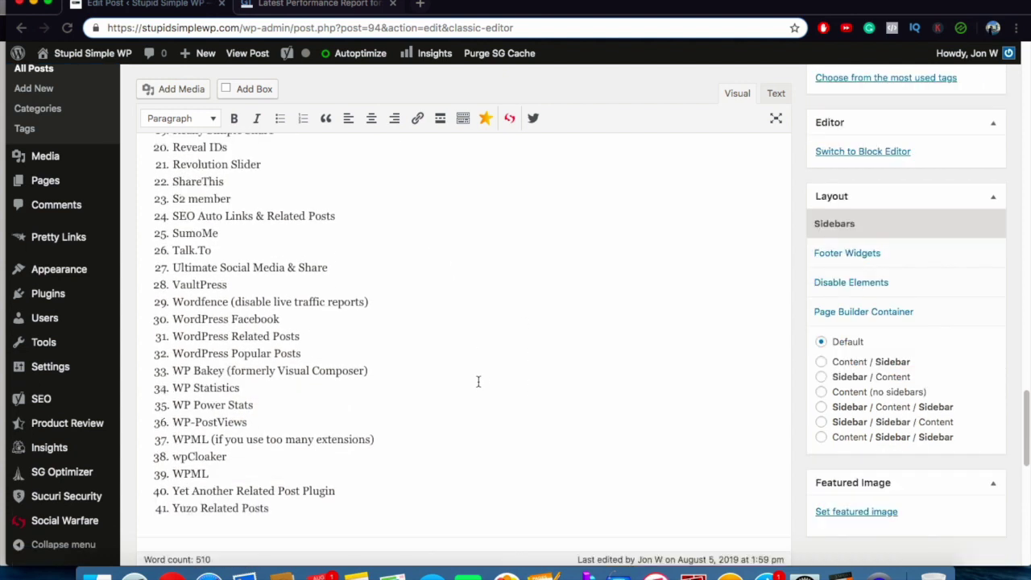
scroll(478, 381, "up", 2)
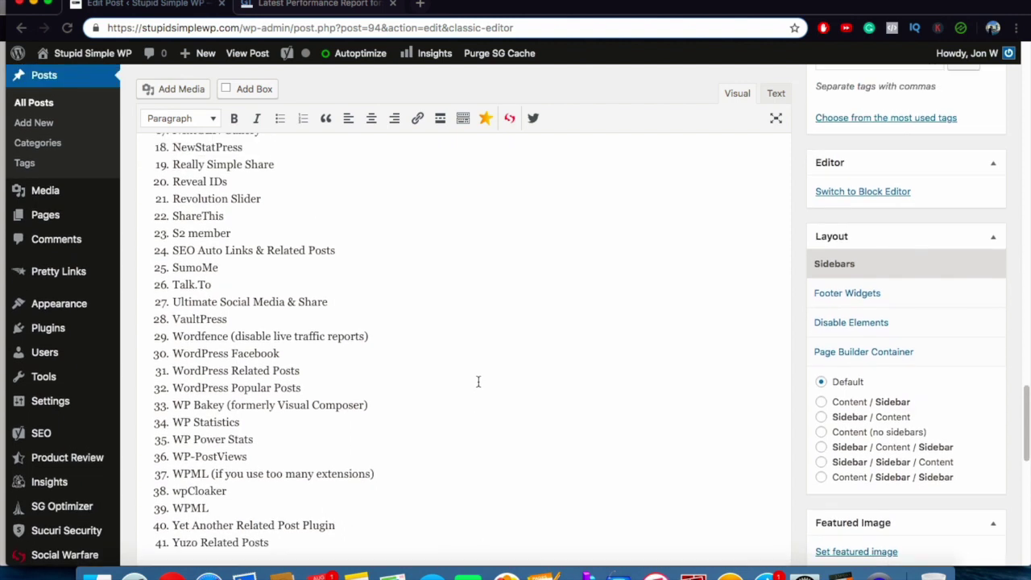
scroll(478, 381, "up", 1)
scroll(478, 381, "up", 1)
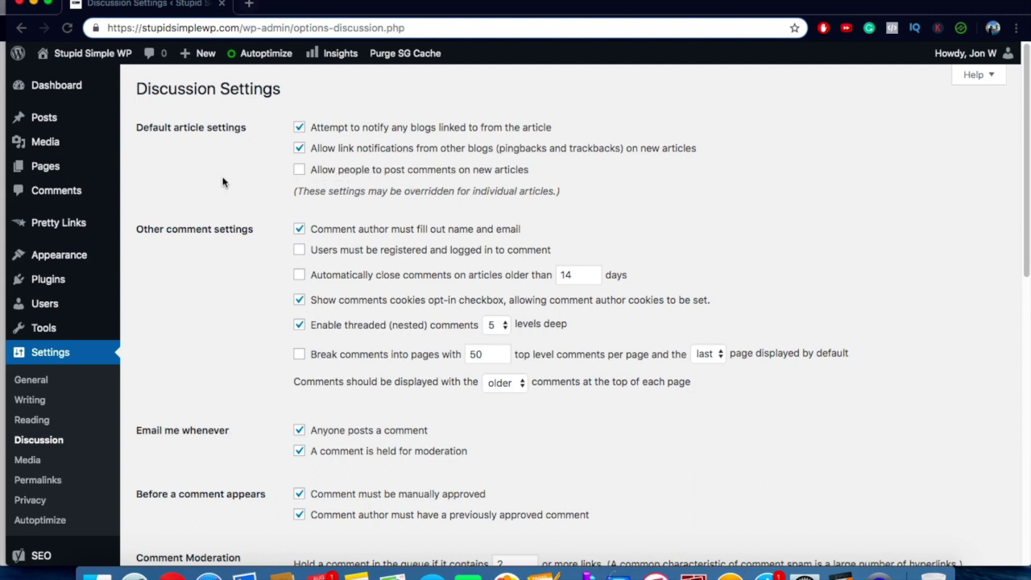
Examine the Discussion Settings page, covering pingbacks and trackbacks, comment options and the Avatar Display setting.
scroll(253, 256, "down", 10)
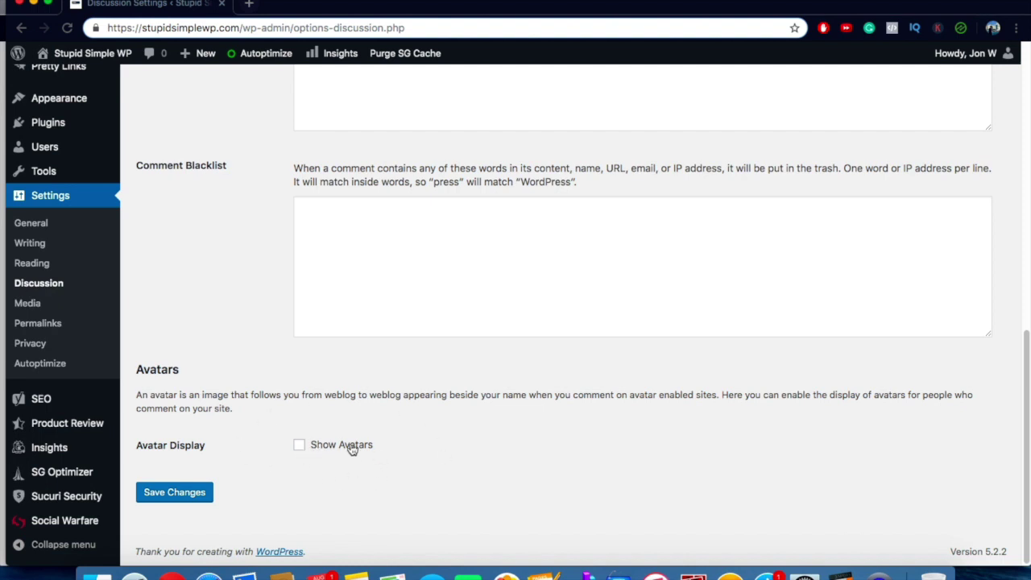
scroll(303, 308, "up", 10)
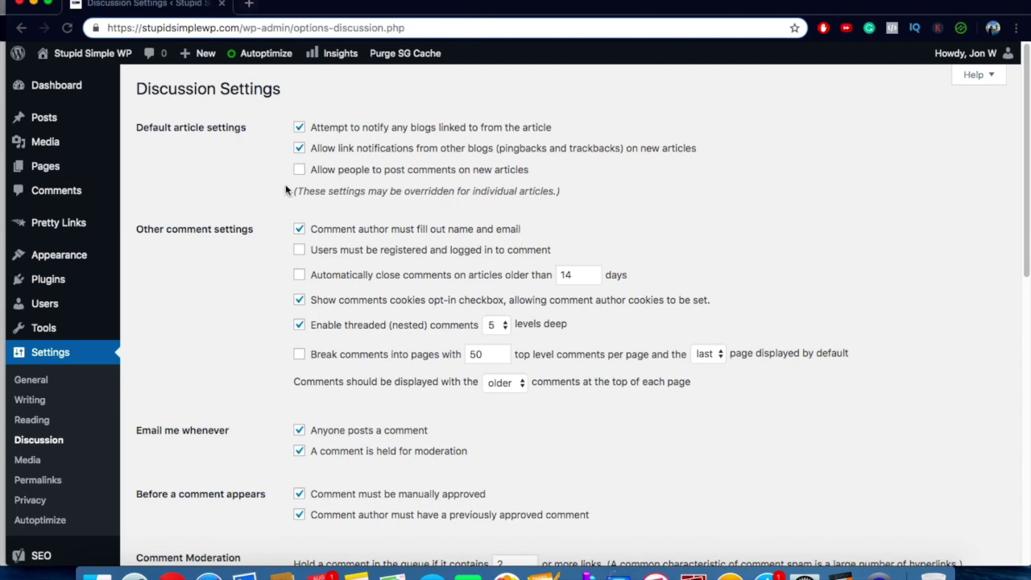
scroll(252, 284, "down", 6)
scroll(250, 290, "down", 2)
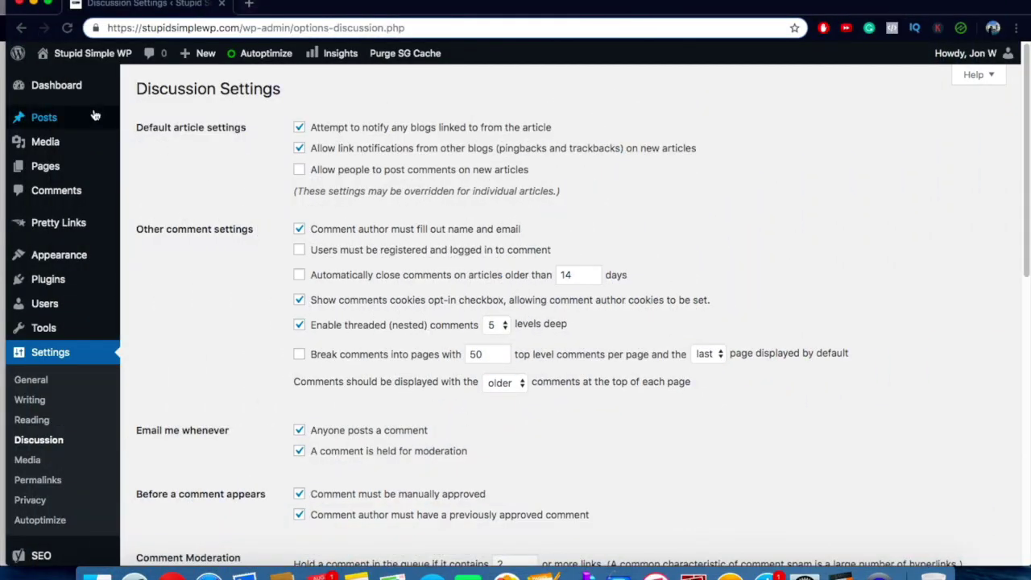
Open the WordPress Updates page from the Dashboard section.
mouse_move(65, 88)
left_click(152, 109)
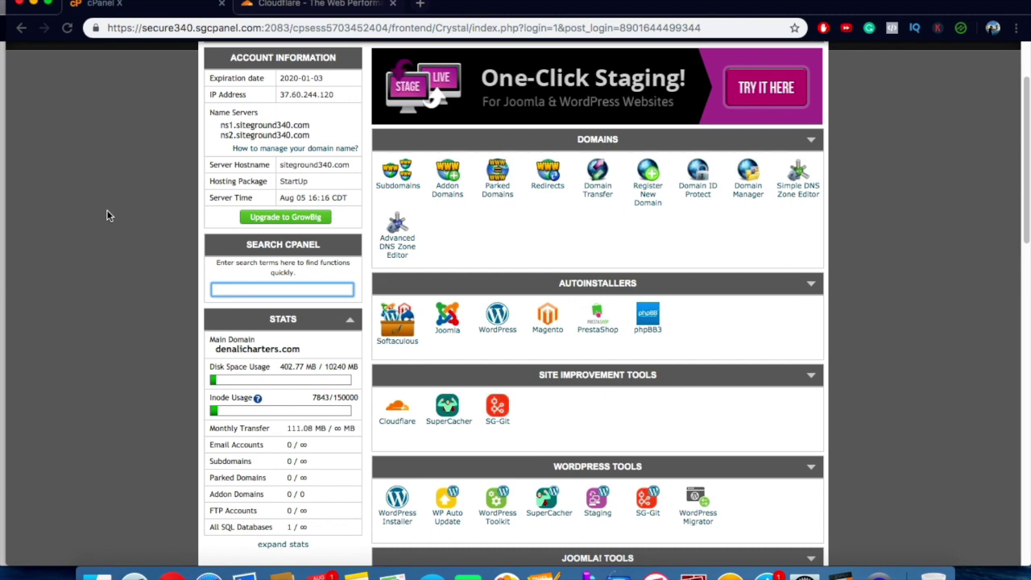
View SiteGround's Cloudflare CDN activation page with its Free and Plus plans, and switch to the Cloudflare website.
left_click(397, 415)
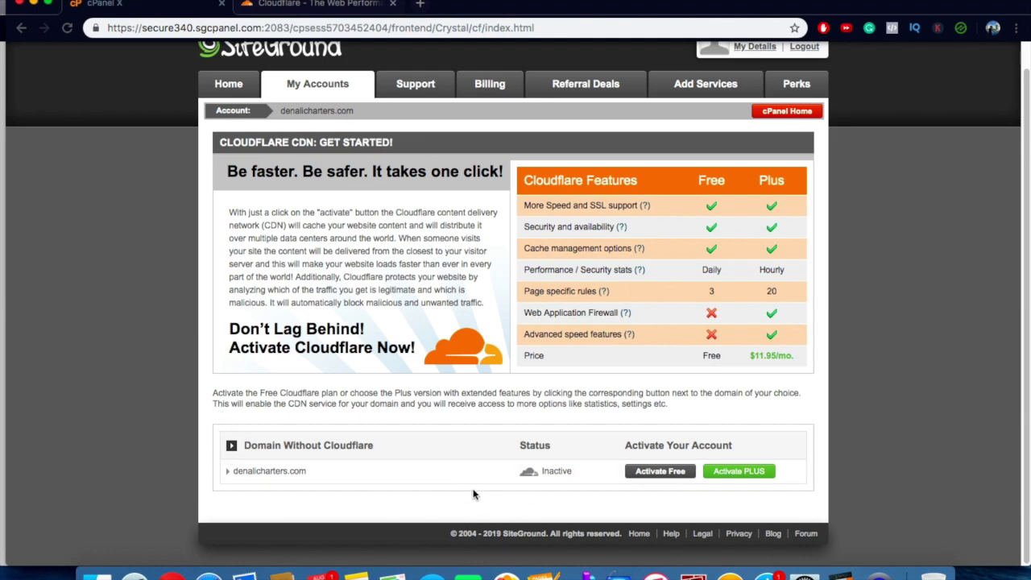
left_click(323, 5)
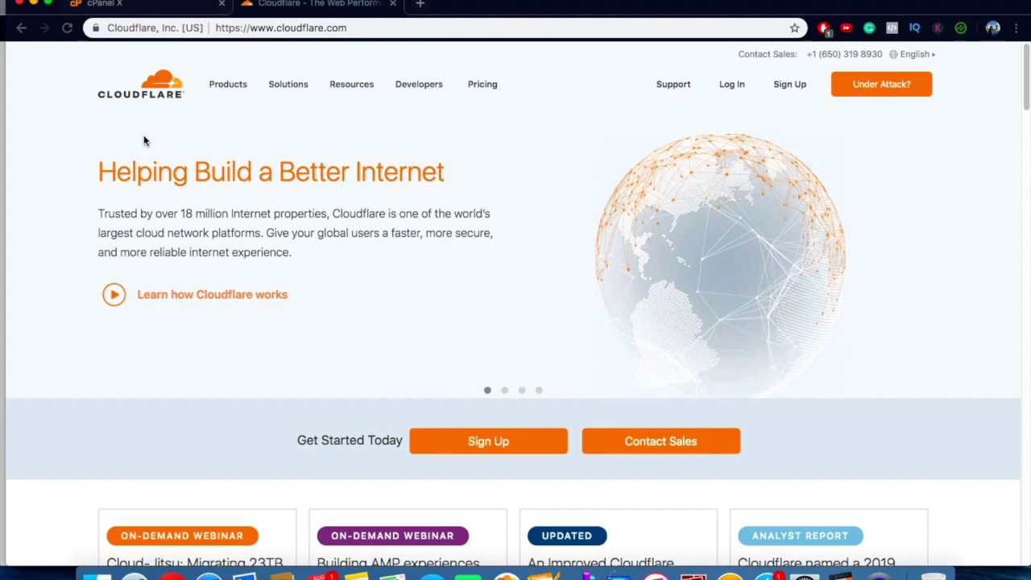